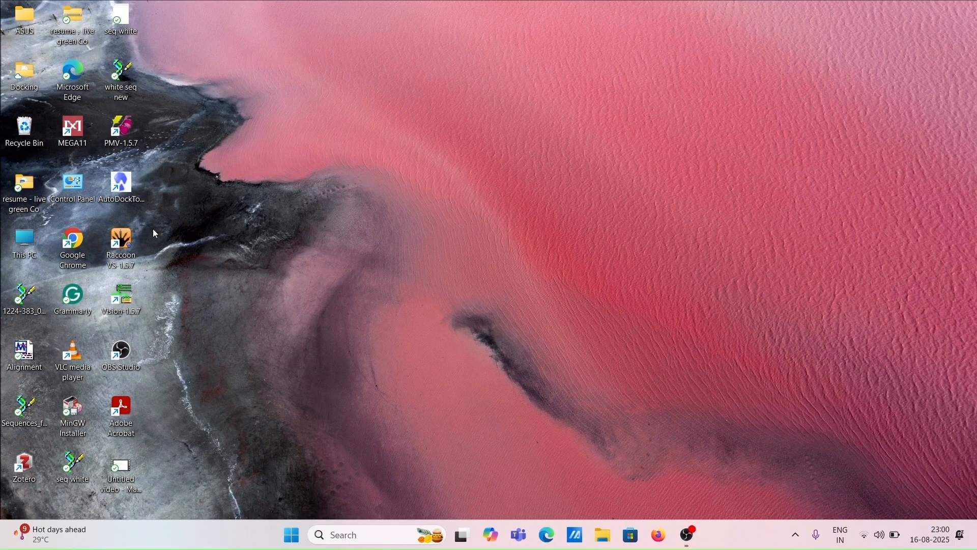
Launch AutoDockTools, skipping the registration prompt, and maximize its window
{"action": "double_click", "coordinate": [128, 198]}
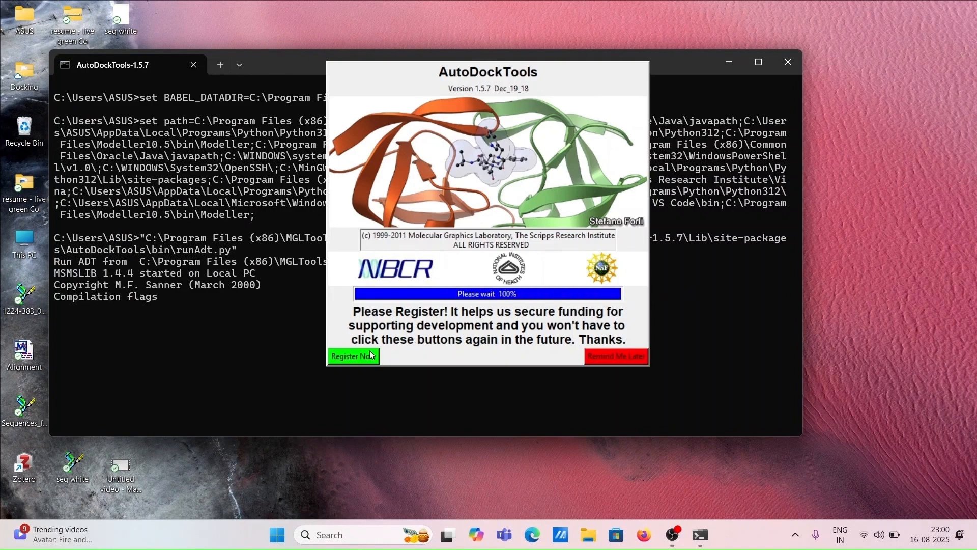
{"action": "left_click", "coordinate": [627, 358]}
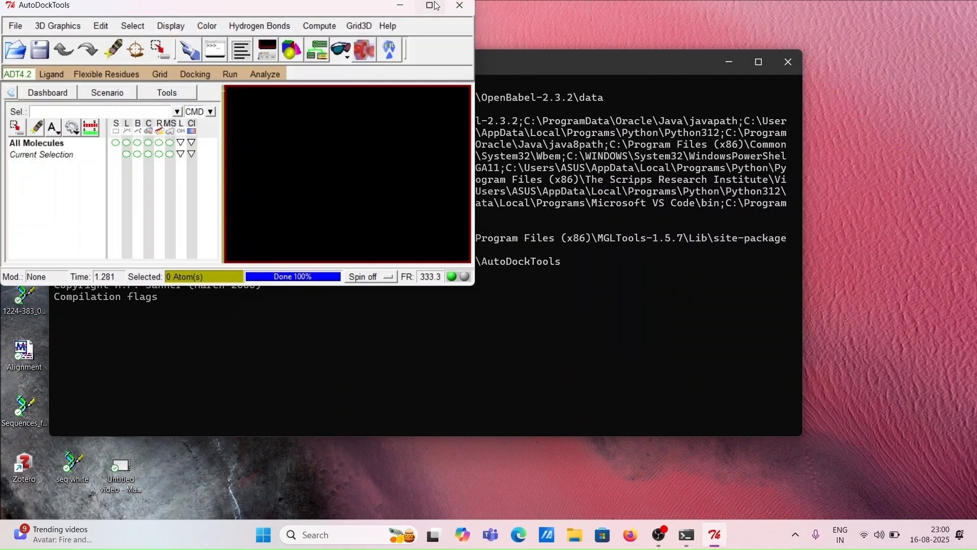
{"action": "left_click", "coordinate": [436, 6]}
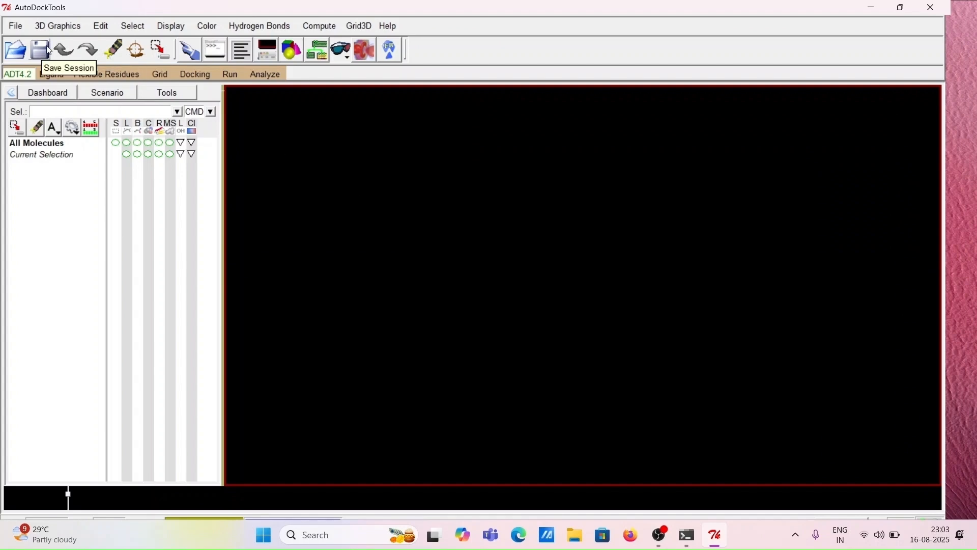
{"action": "left_click", "coordinate": [17, 28]}
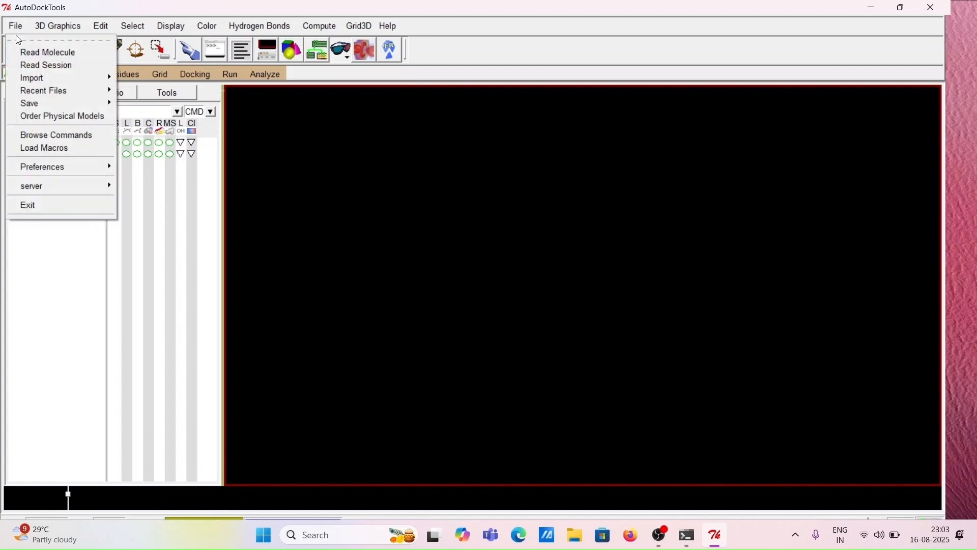
{"action": "left_click", "coordinate": [51, 53]}
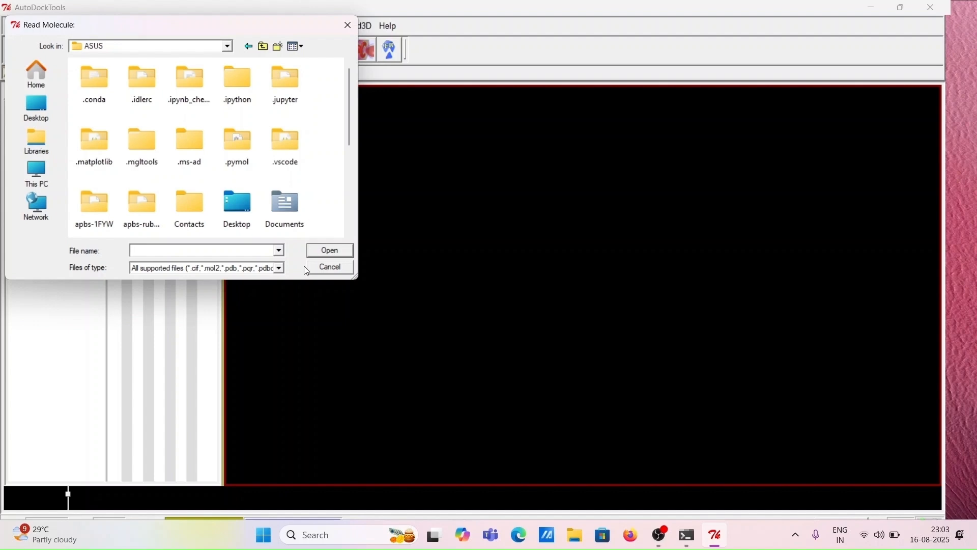
{"action": "left_click", "coordinate": [318, 264]}
Try to open the recent file 1FYW.pdb from the pdbcache folder
{"action": "left_click", "coordinate": [15, 26]}
{"action": "mouse_move", "coordinate": [31, 93]}
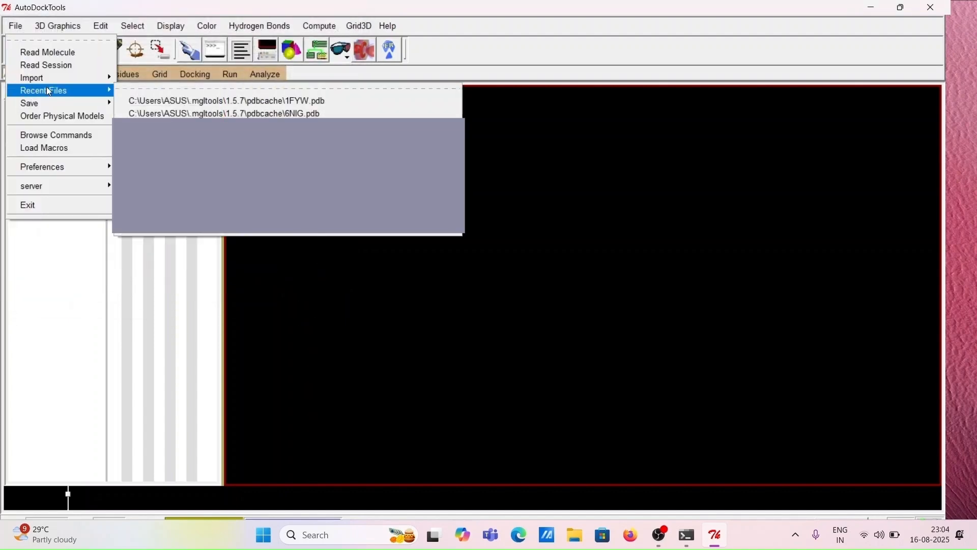
{"action": "left_click", "coordinate": [177, 101]}
{"action": "left_click_drag", "start_coordinate": [622, 277], "coordinate": [421, 312]}
{"action": "left_click_drag", "start_coordinate": [539, 285], "coordinate": [414, 328]}
Fetch the structure 1FYW from the Protein Data Bank over the web
{"action": "left_click", "coordinate": [13, 28]}
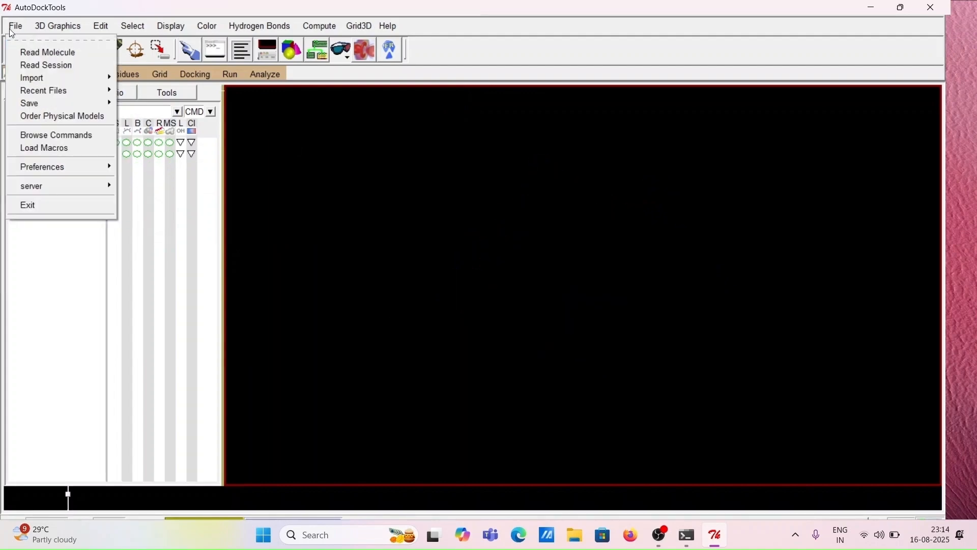
{"action": "mouse_move", "coordinate": [44, 81]}
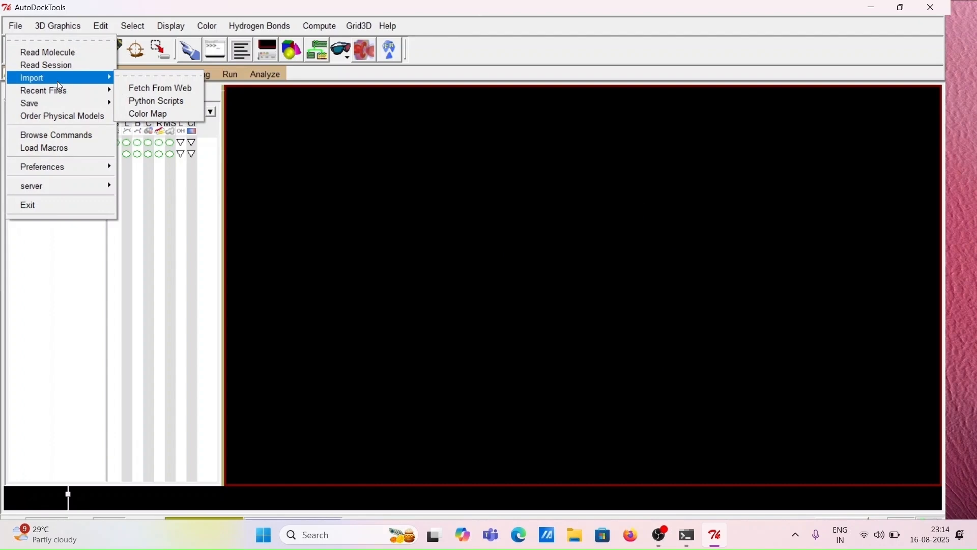
{"action": "left_click", "coordinate": [139, 89]}
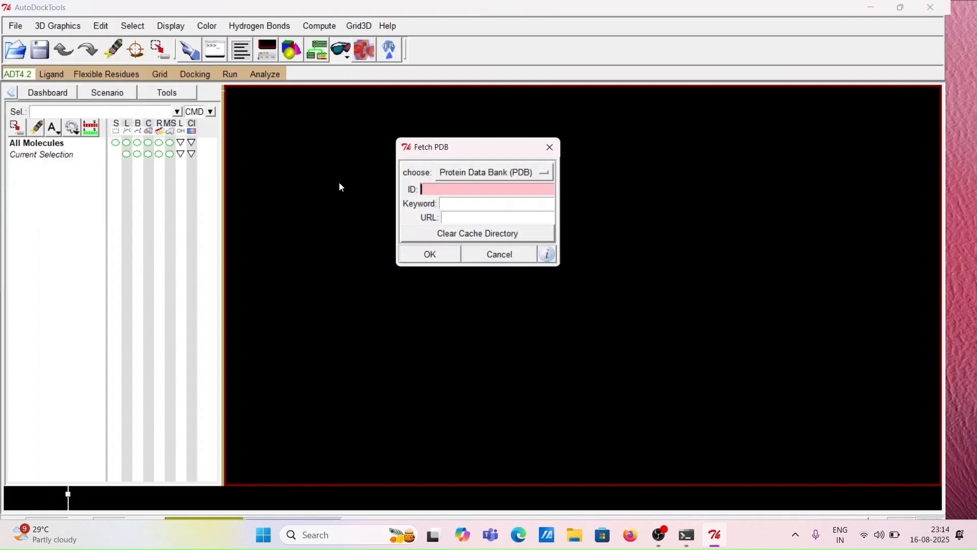
{"action": "left_click", "coordinate": [504, 173]}
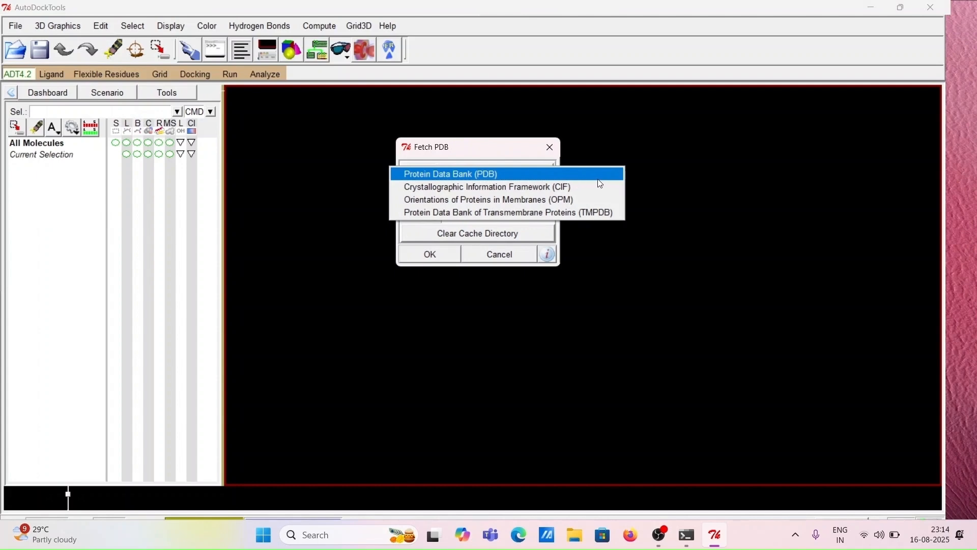
{"action": "left_click", "coordinate": [527, 176]}
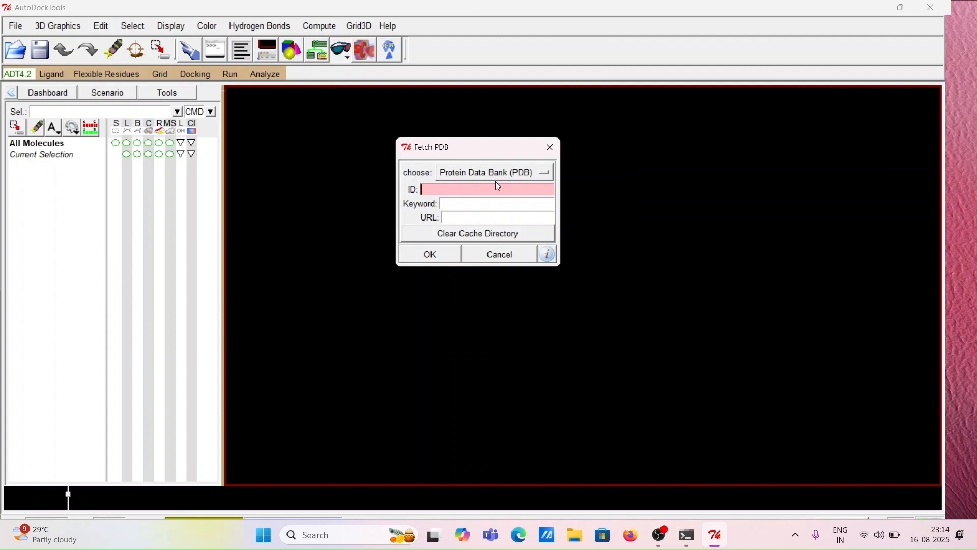
{"action": "type", "text": "1FYW"}
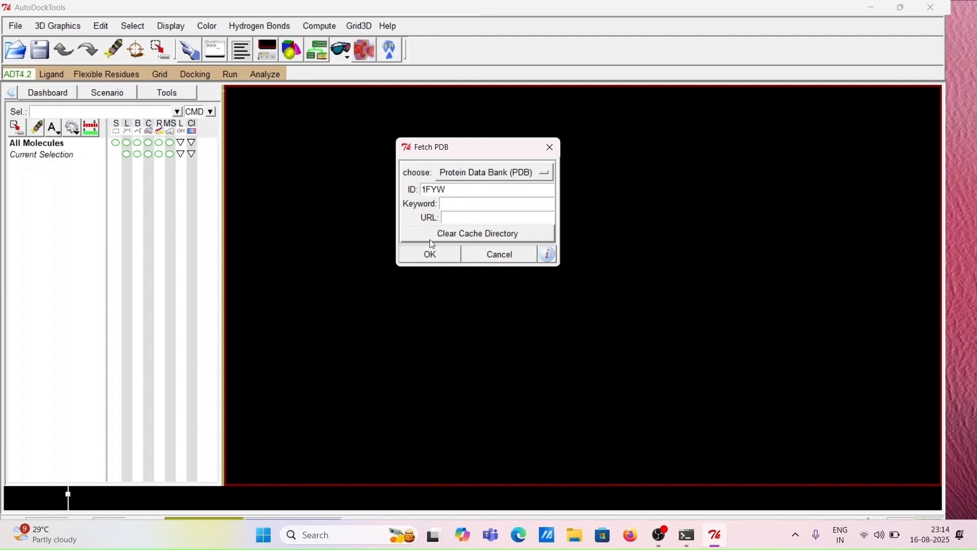
{"action": "left_click", "coordinate": [427, 254]}
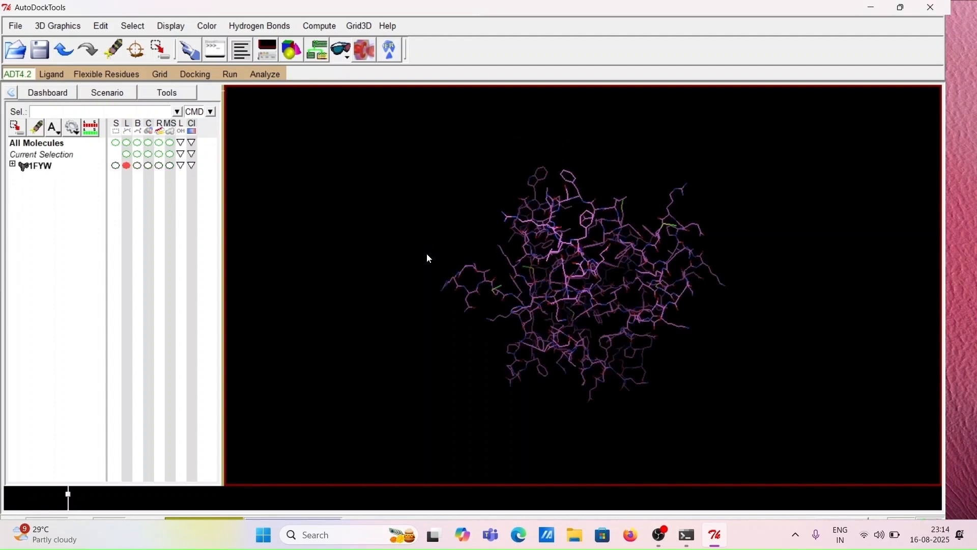
Toggle the sticks-and-balls and CPK representations of 1FYW on and back off
{"action": "left_click_drag", "start_coordinate": [527, 270], "coordinate": [690, 312]}
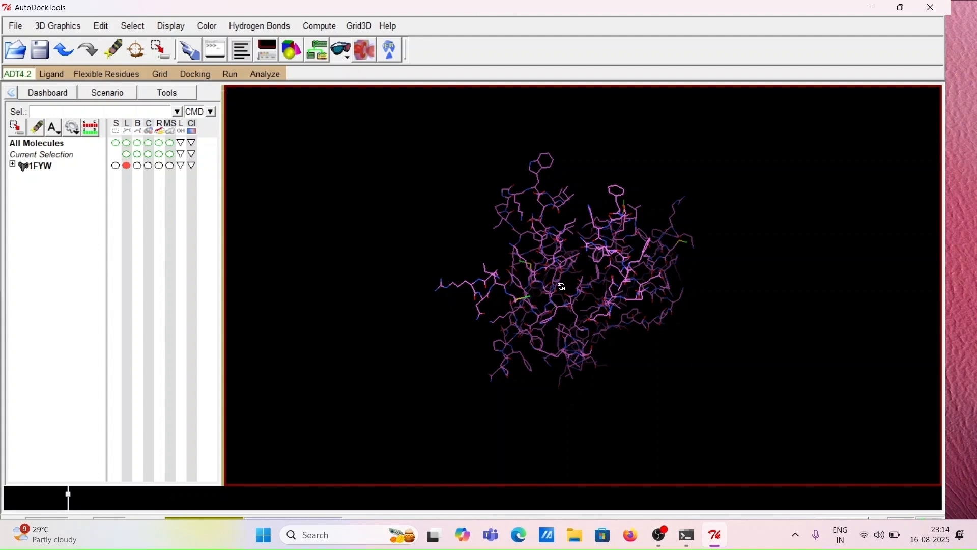
{"action": "middle_click_drag", "start_coordinate": [563, 287], "coordinate": [594, 319]}
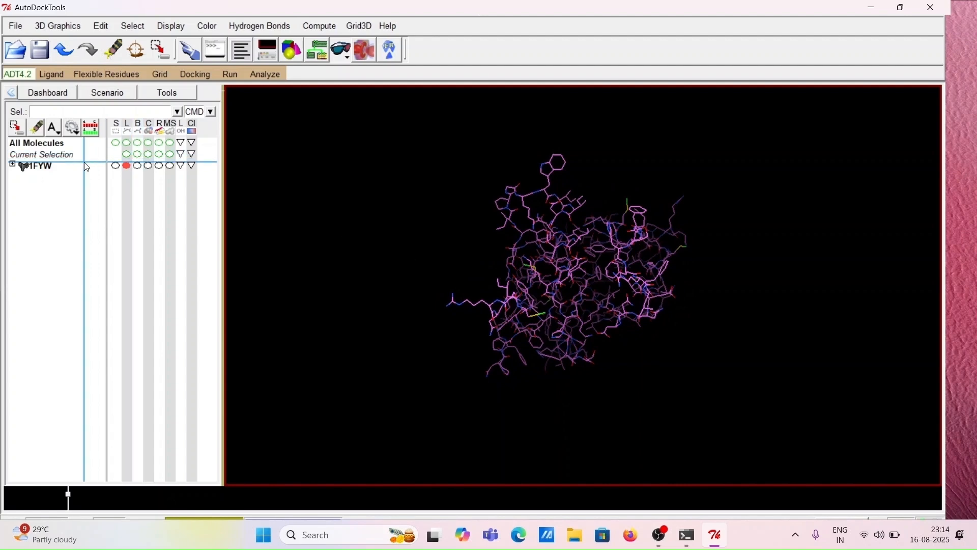
{"action": "left_click_drag", "start_coordinate": [85, 164], "coordinate": [43, 169]}
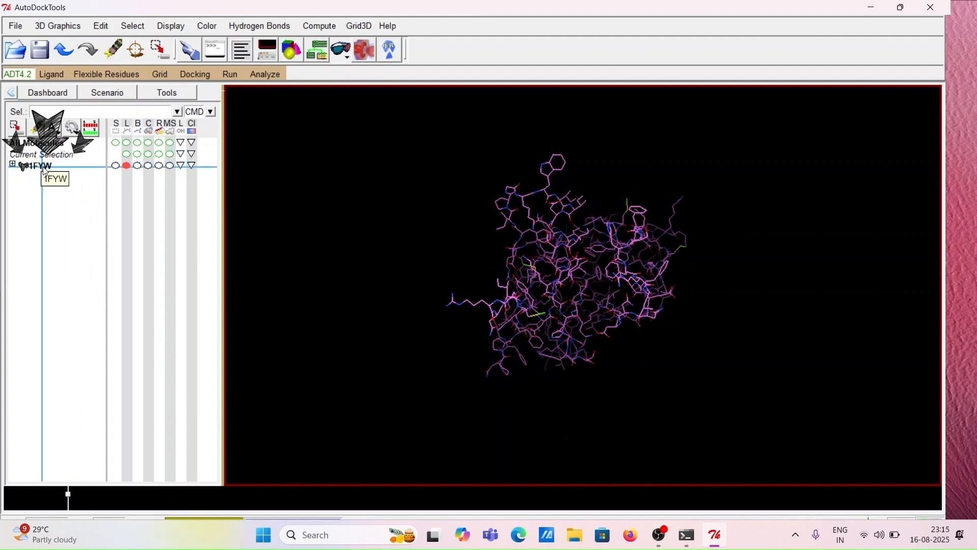
{"action": "left_click_drag", "start_coordinate": [45, 172], "coordinate": [137, 182]}
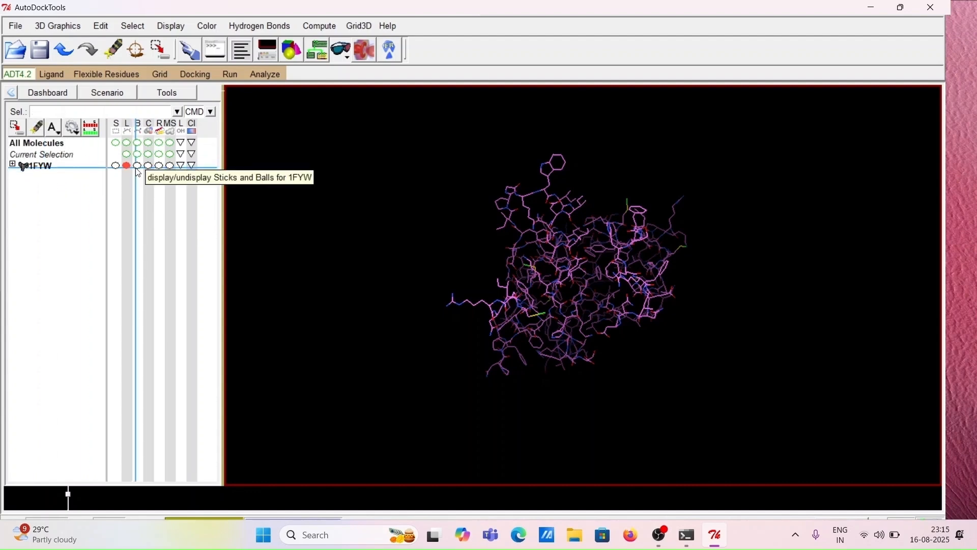
{"action": "left_click", "coordinate": [138, 171]}
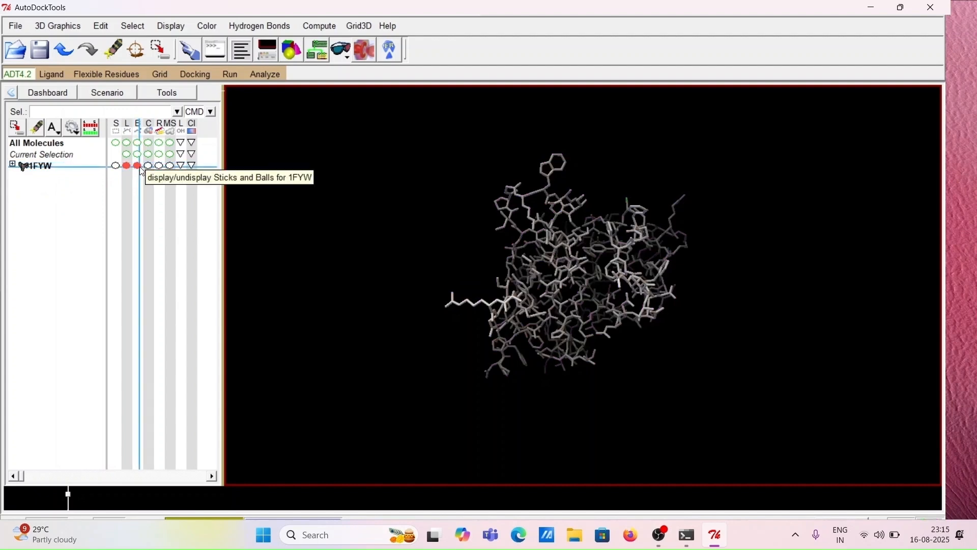
{"action": "left_click", "coordinate": [139, 167]}
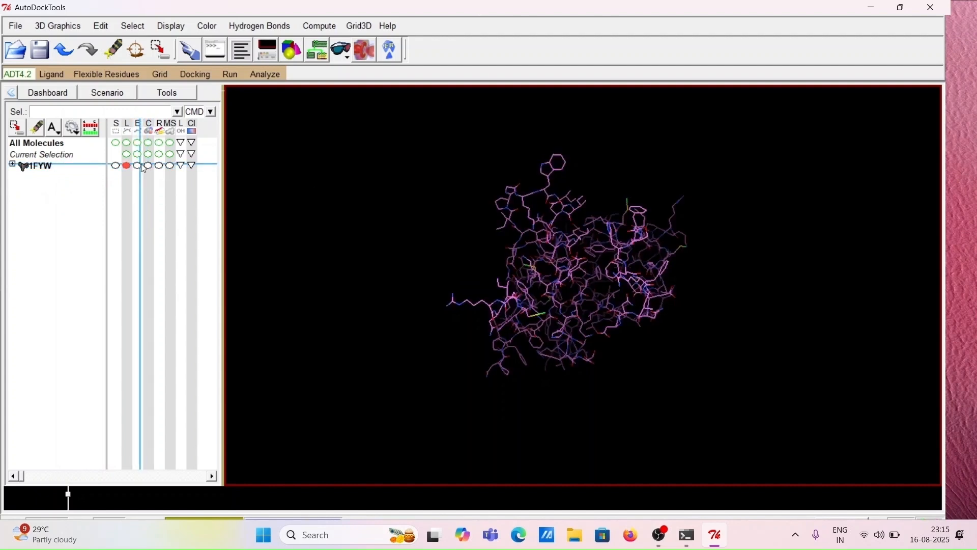
{"action": "left_click", "coordinate": [149, 166]}
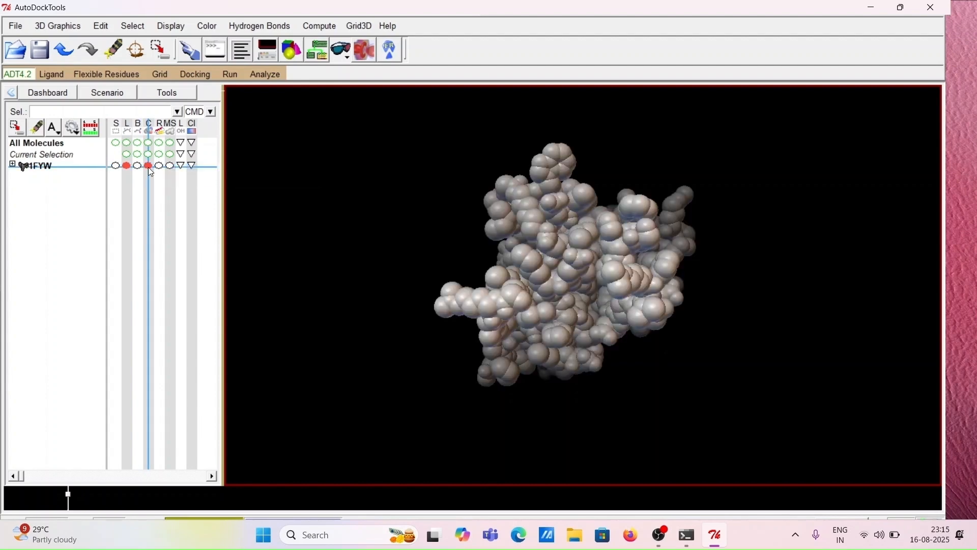
{"action": "left_click", "coordinate": [149, 169]}
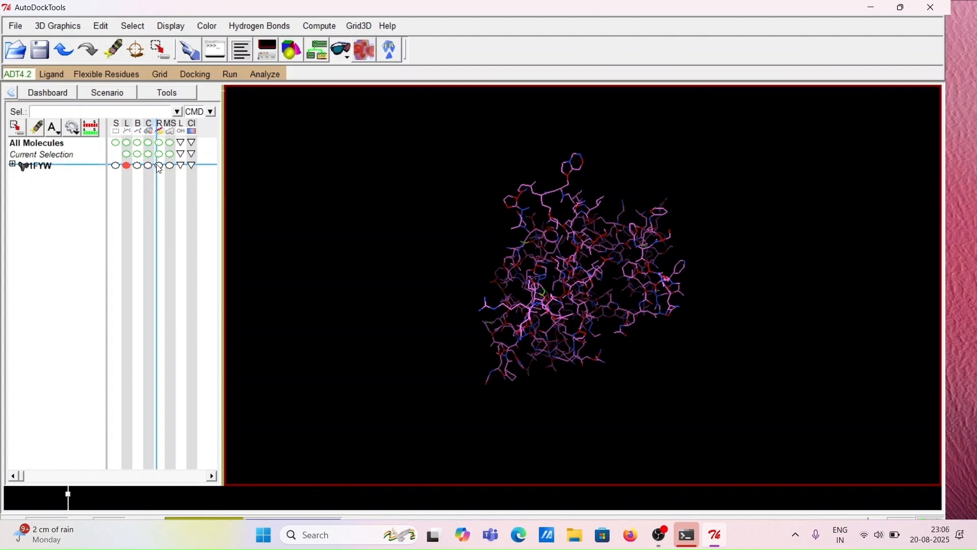
Display 1FYW as a ribbon and rotate and zoom to inspect its helices
{"action": "left_click", "coordinate": [160, 167]}
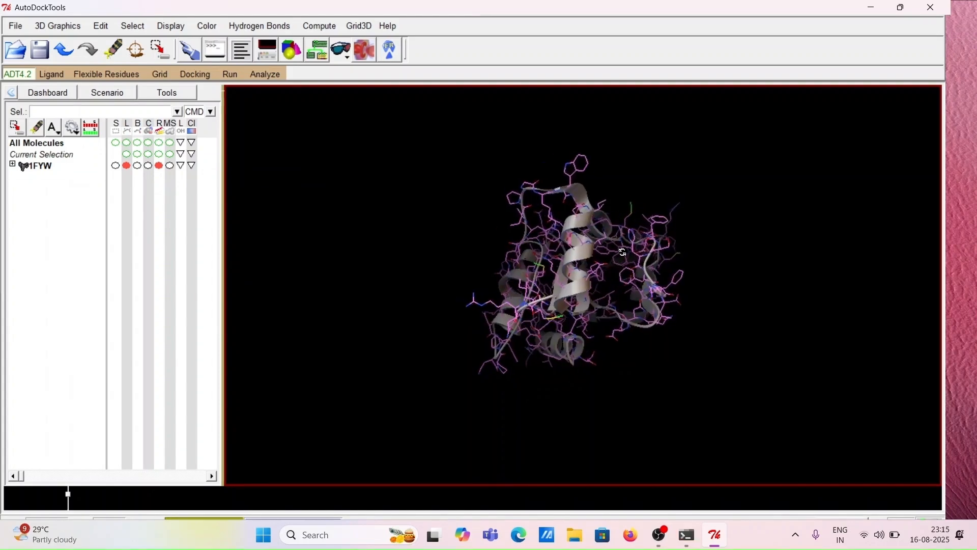
{"action": "left_click_drag", "start_coordinate": [560, 290], "coordinate": [622, 325]}
{"action": "left_click_drag", "start_coordinate": [586, 279], "coordinate": [611, 252]}
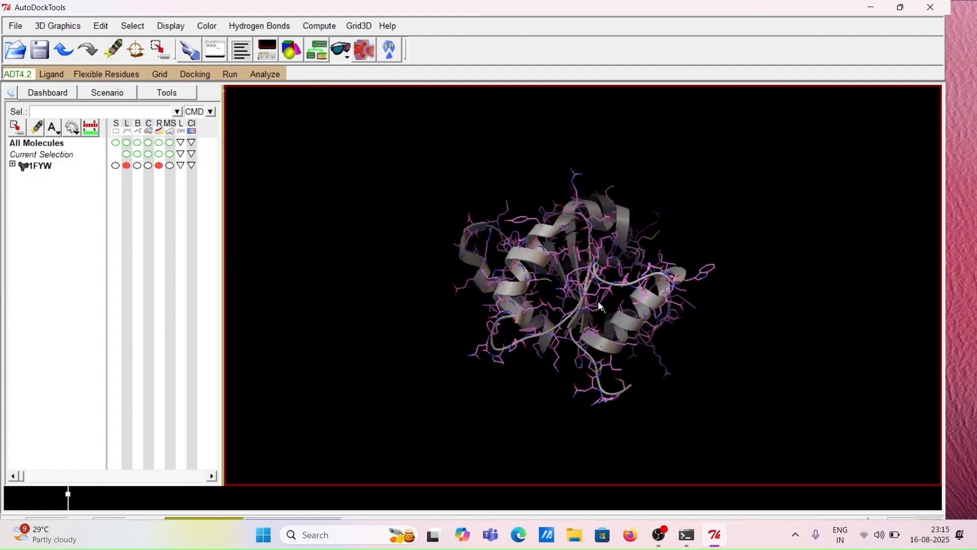
{"action": "left_click_drag", "start_coordinate": [600, 306], "coordinate": [724, 243]}
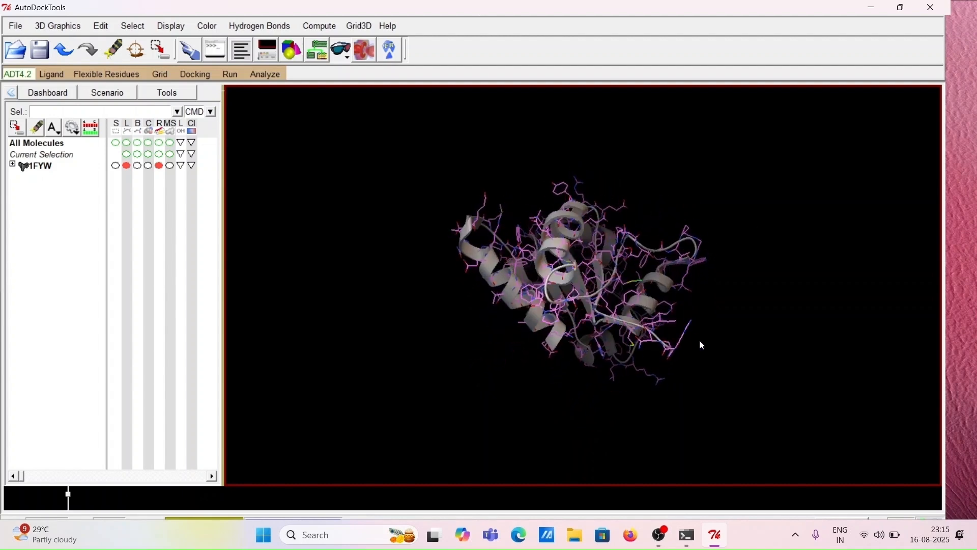
{"action": "scroll", "coordinate": [585, 308], "scroll_direction": "up", "scroll_amount": 5}
{"action": "left_click_drag", "start_coordinate": [609, 312], "coordinate": [570, 433]}
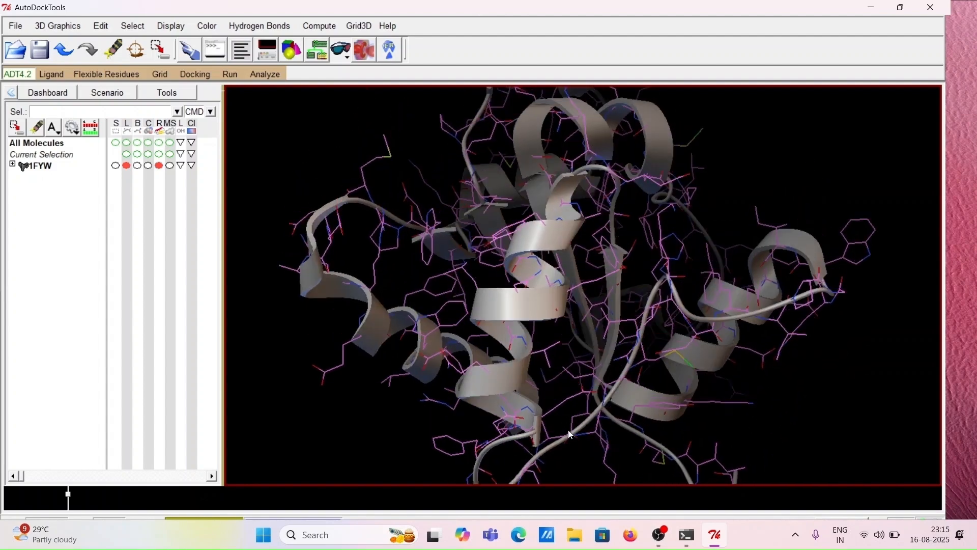
{"action": "left_click_drag", "start_coordinate": [593, 371], "coordinate": [617, 350]}
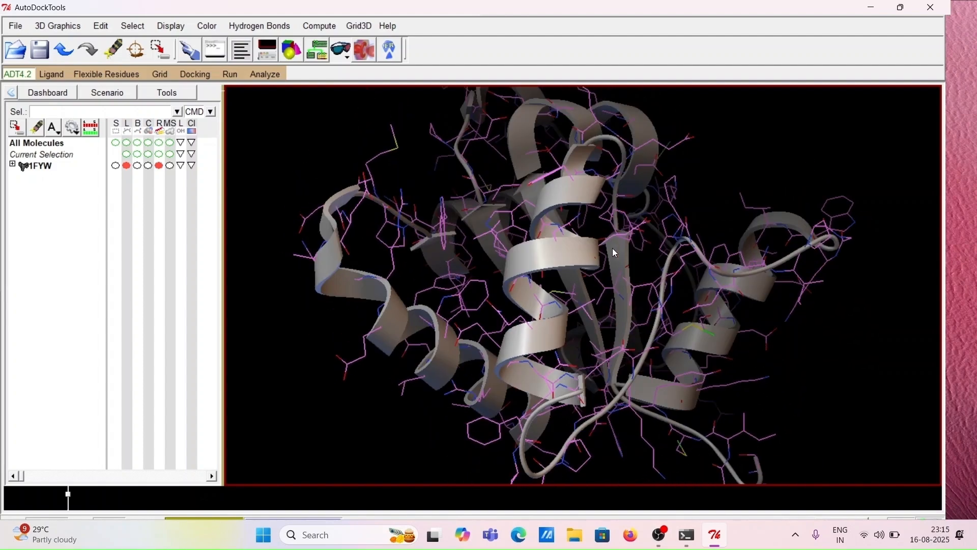
{"action": "scroll", "coordinate": [608, 252], "scroll_direction": "down", "scroll_amount": 3}
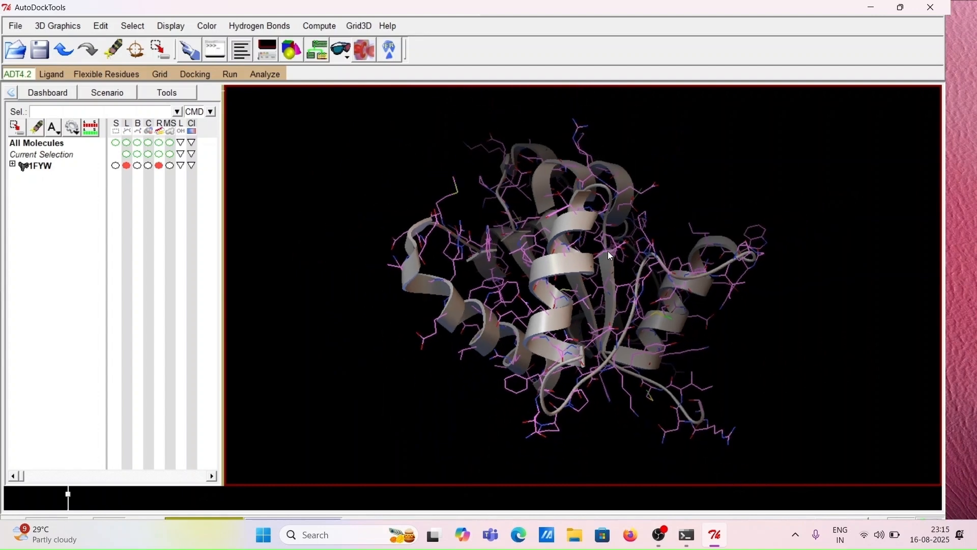
{"action": "scroll", "coordinate": [611, 256], "scroll_direction": "down", "scroll_amount": 2}
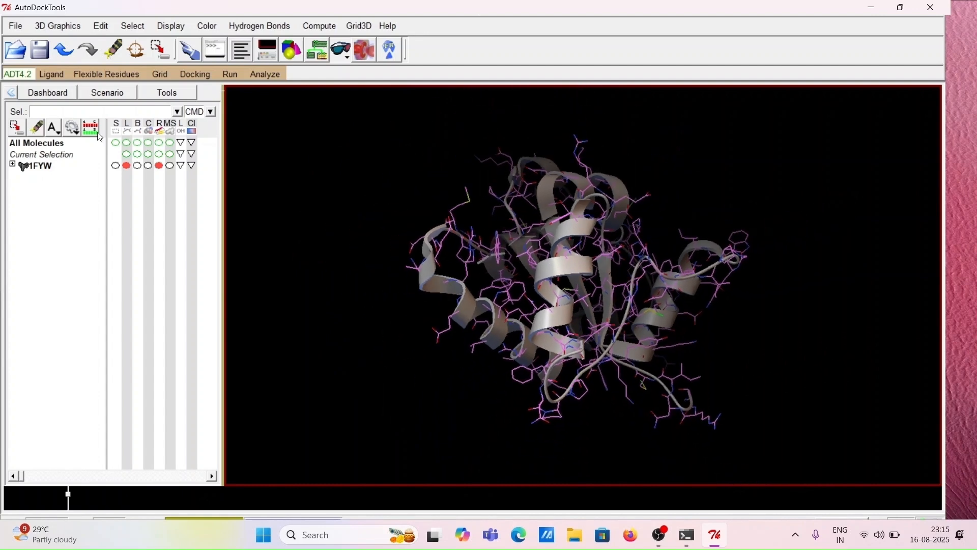
Replace the ribbon with the molecular surface display of 1FYW and rotate to inspect it
{"action": "left_click", "coordinate": [160, 166]}
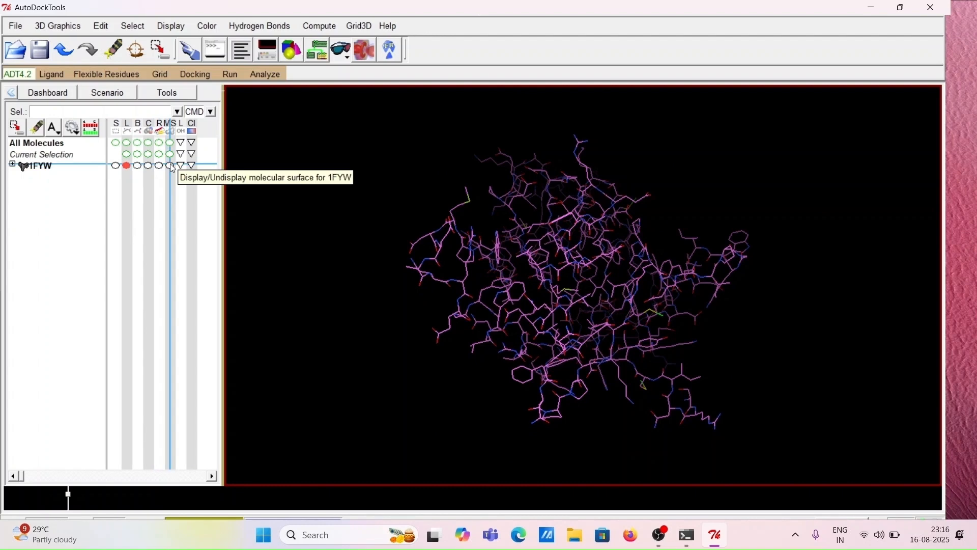
{"action": "left_click", "coordinate": [170, 165]}
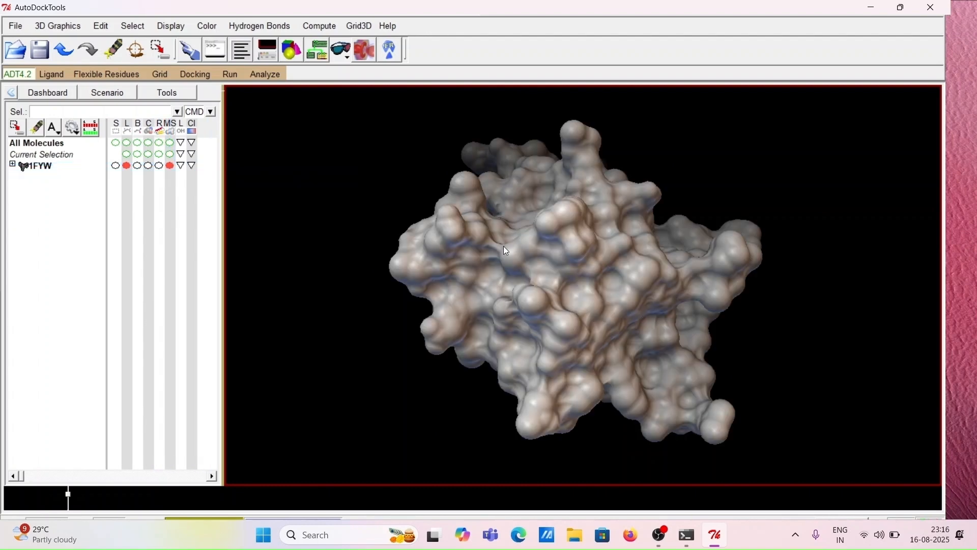
{"action": "left_click_drag", "start_coordinate": [506, 251], "coordinate": [817, 277]}
{"action": "left_click_drag", "start_coordinate": [626, 240], "coordinate": [724, 344]}
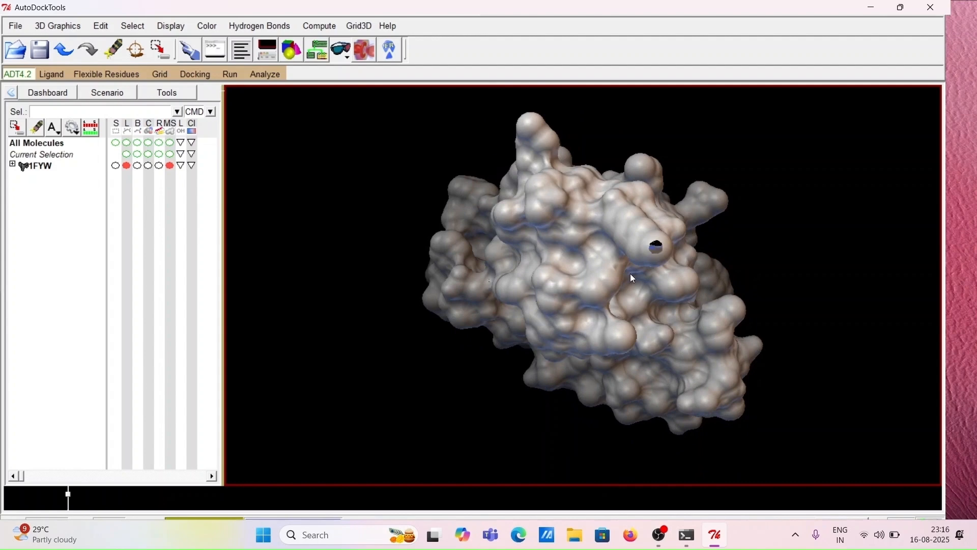
{"action": "left_click_drag", "start_coordinate": [633, 279], "coordinate": [694, 348]}
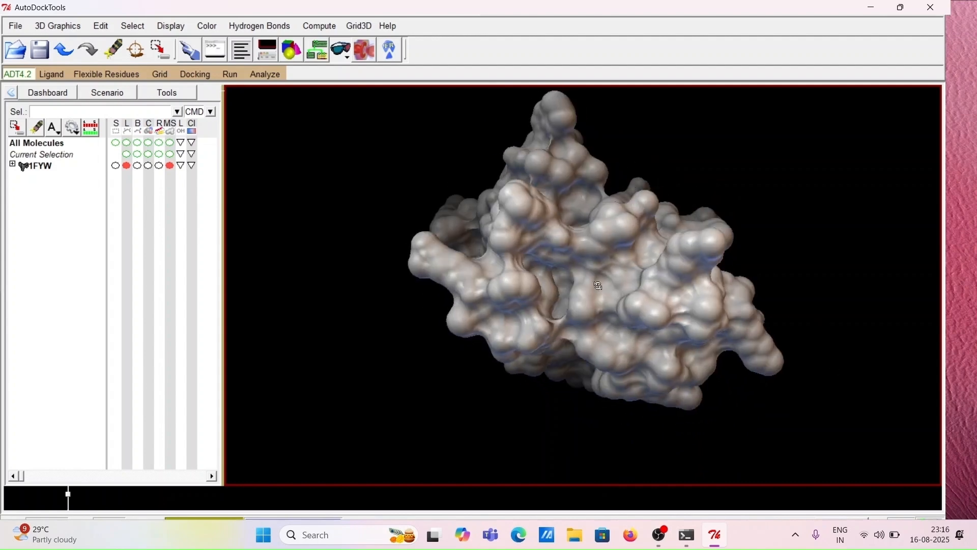
{"action": "left_click_drag", "start_coordinate": [599, 286], "coordinate": [744, 290]}
{"action": "left_click_drag", "start_coordinate": [591, 262], "coordinate": [729, 302]}
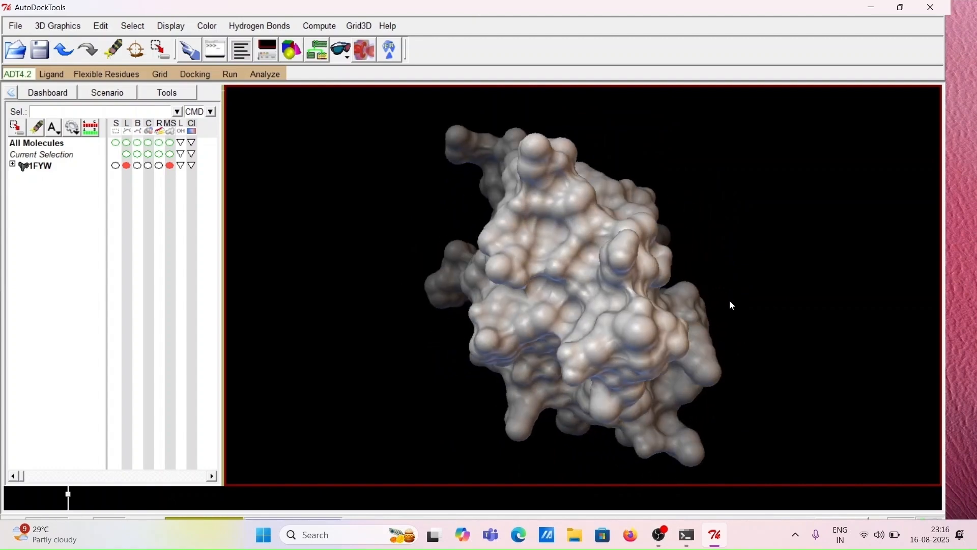
{"action": "left_click_drag", "start_coordinate": [606, 304], "coordinate": [607, 281]}
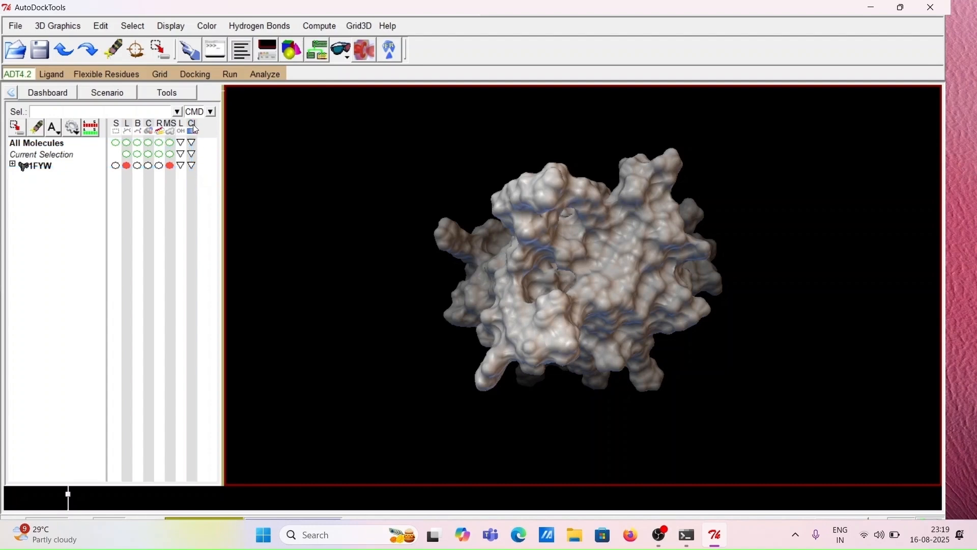
Color 1FYW's surface by polarity (David Goodsell) and rotate the molecule to inspect the coloring
{"action": "left_click", "coordinate": [191, 165]}
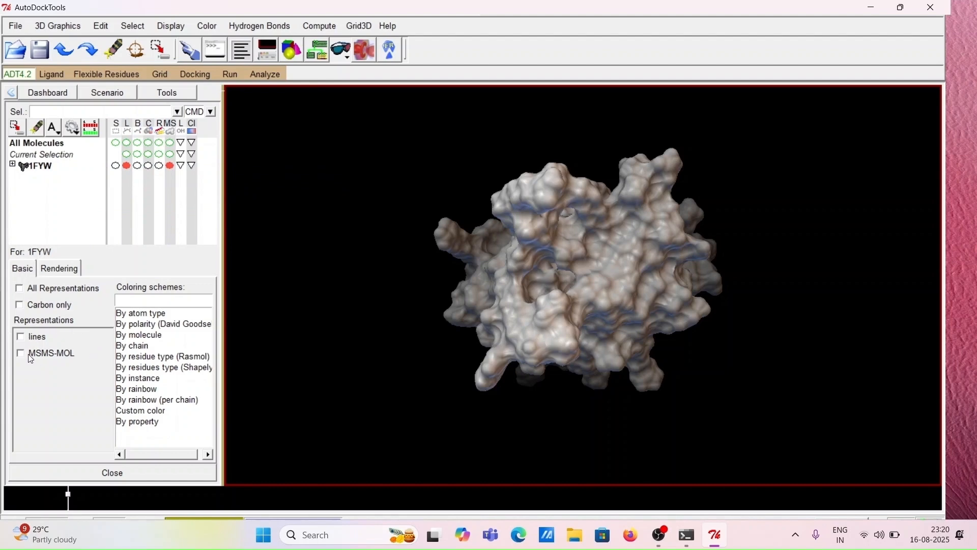
{"action": "left_click", "coordinate": [139, 325]}
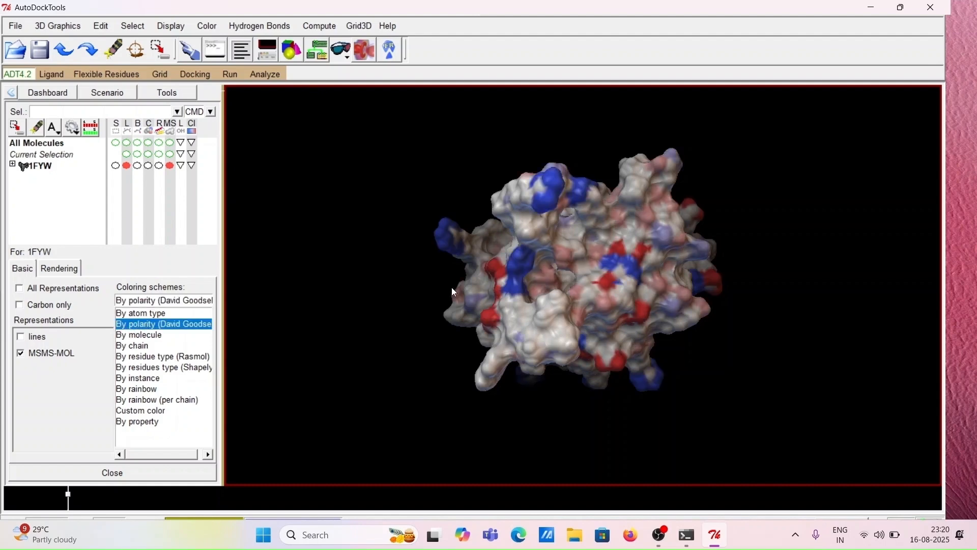
{"action": "left_click_drag", "start_coordinate": [594, 250], "coordinate": [748, 288]}
{"action": "left_click_drag", "start_coordinate": [575, 278], "coordinate": [619, 315]}
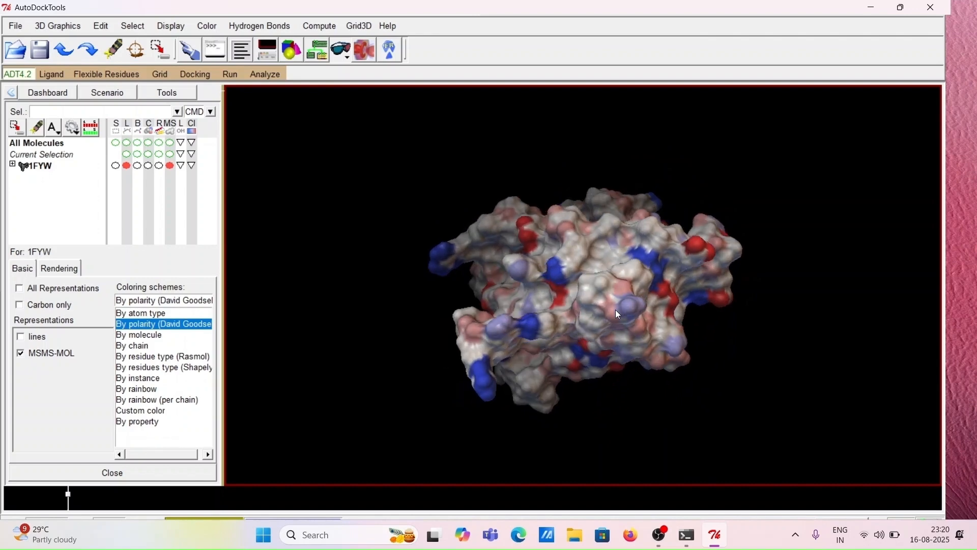
{"action": "left_click", "coordinate": [114, 476]}
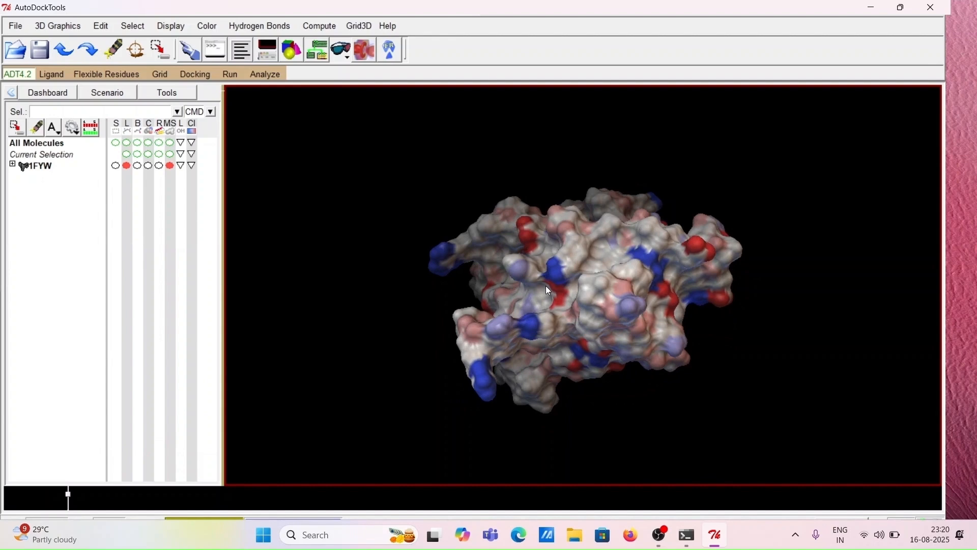
{"action": "left_click_drag", "start_coordinate": [546, 286], "coordinate": [639, 307]}
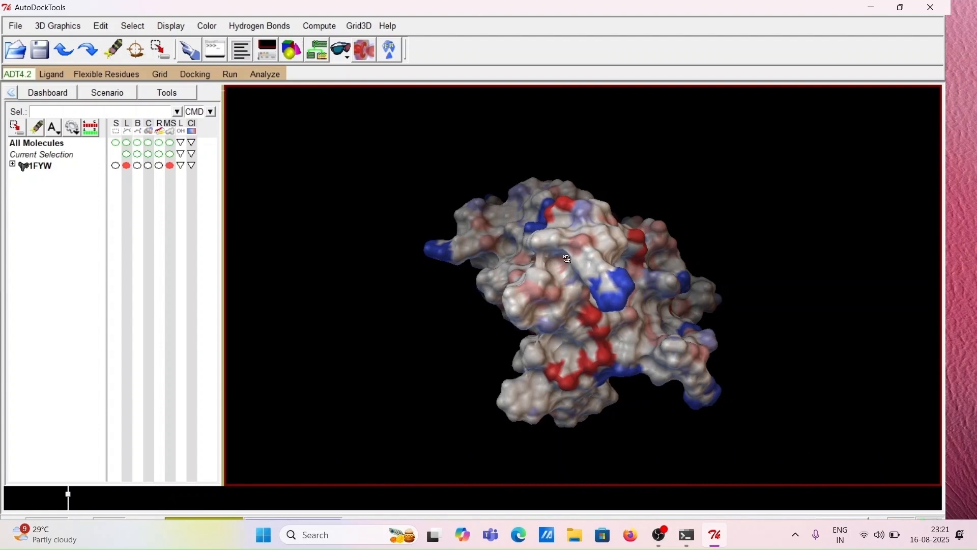
{"action": "left_click_drag", "start_coordinate": [550, 261], "coordinate": [705, 291]}
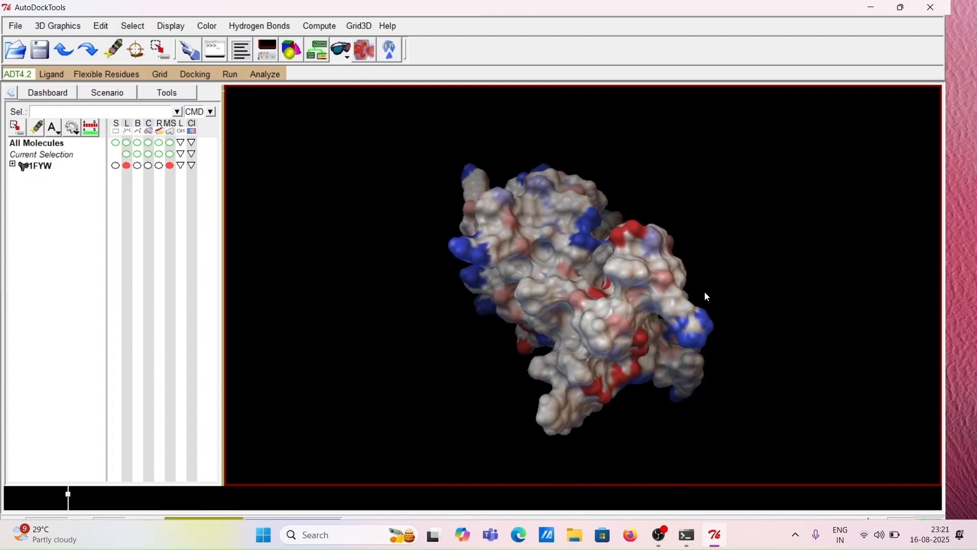
{"action": "left_click_drag", "start_coordinate": [634, 283], "coordinate": [501, 341]}
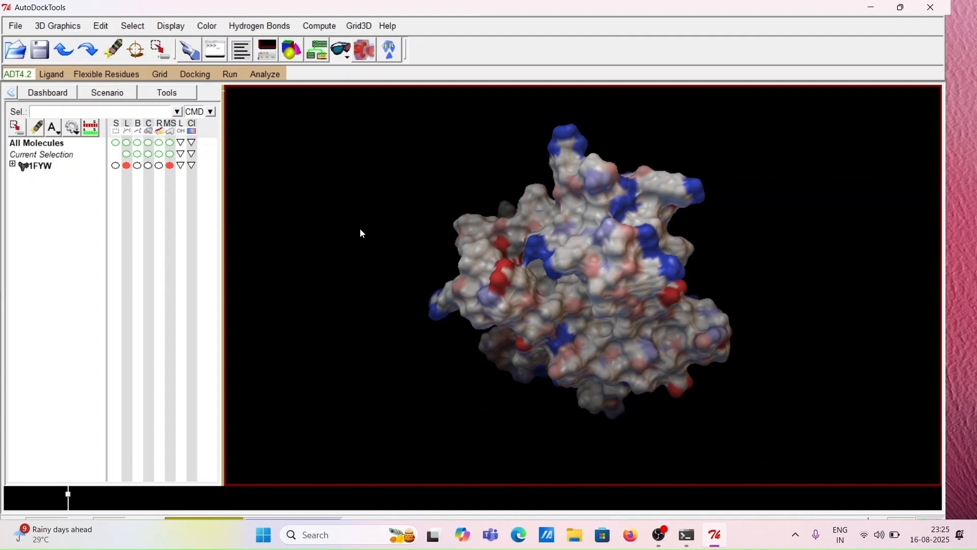
Label the residues of 1FYW by name, then rotate and zoom to read the labels
{"action": "left_click", "coordinate": [181, 166]}
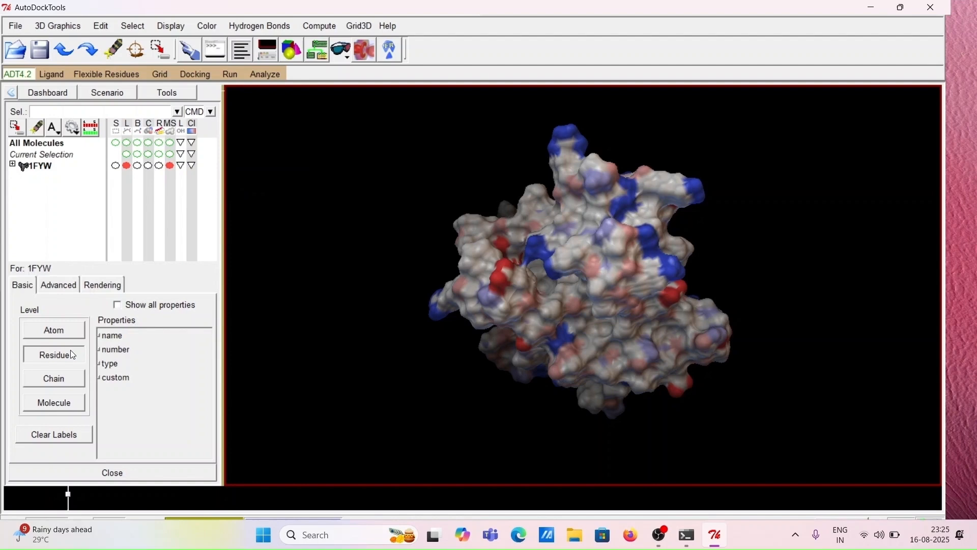
{"action": "left_click", "coordinate": [67, 333]}
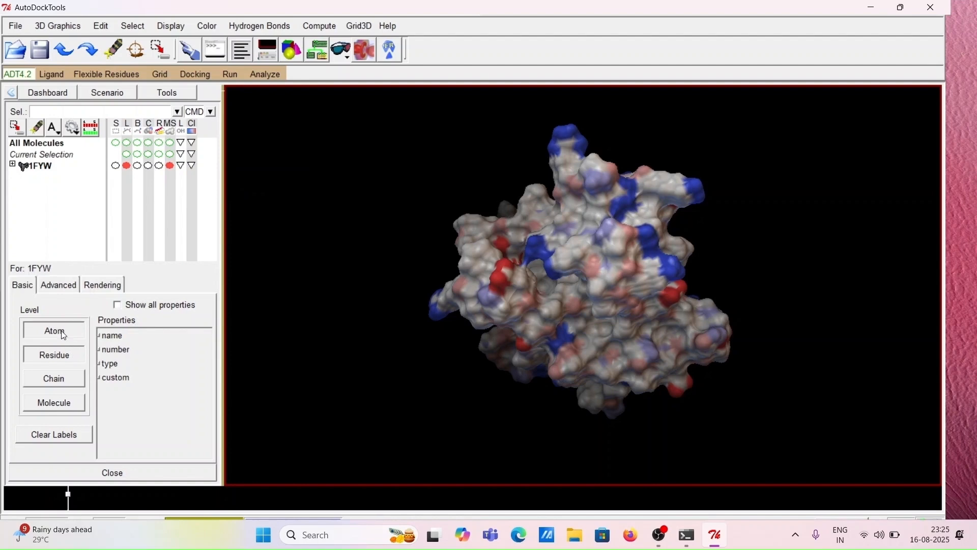
{"action": "left_click", "coordinate": [61, 359]}
{"action": "left_click", "coordinate": [57, 375]}
{"action": "left_click", "coordinate": [55, 402]}
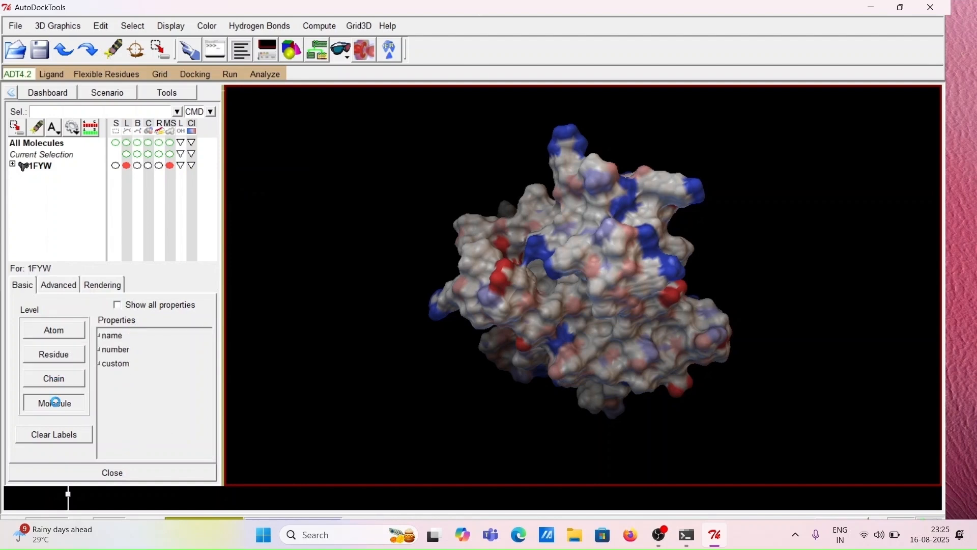
{"action": "left_click", "coordinate": [62, 359]}
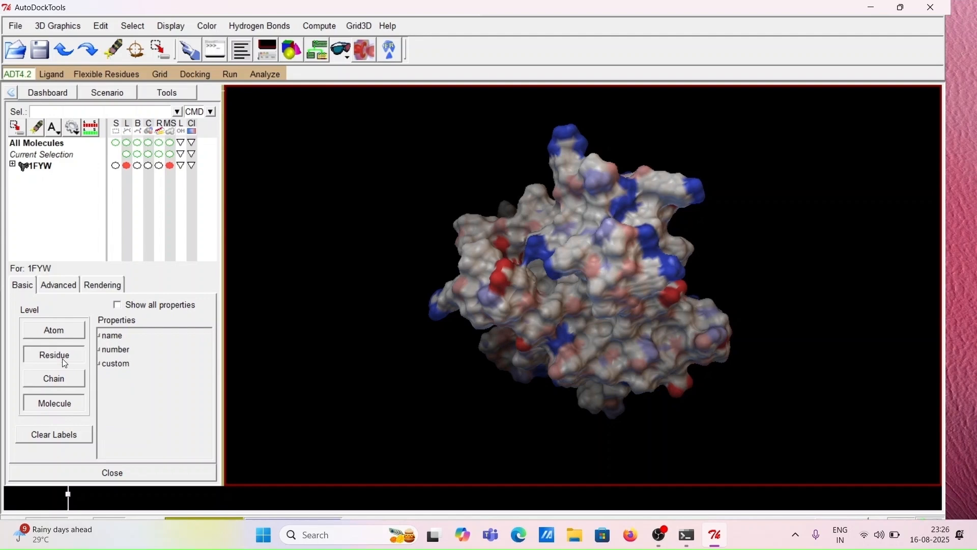
{"action": "left_click", "coordinate": [99, 336]}
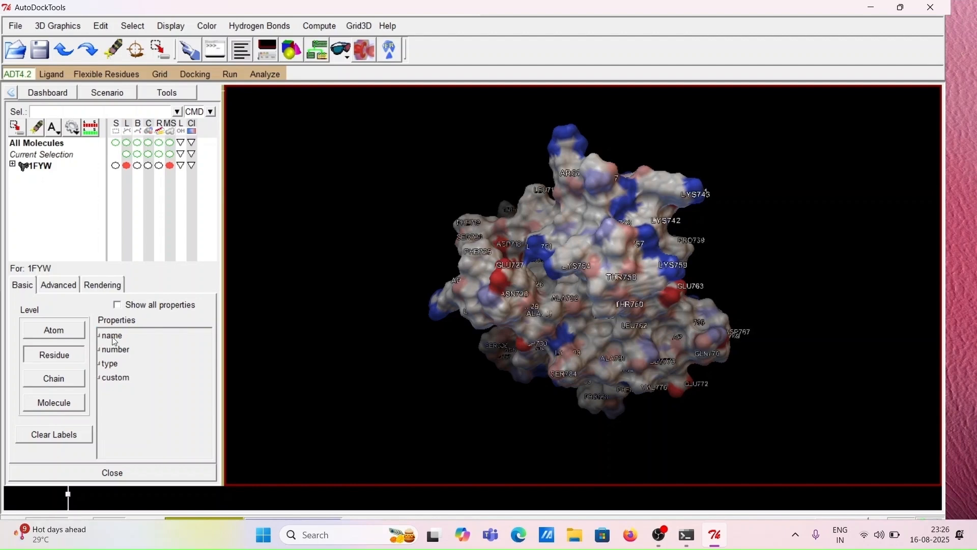
{"action": "left_click_drag", "start_coordinate": [569, 264], "coordinate": [617, 306]}
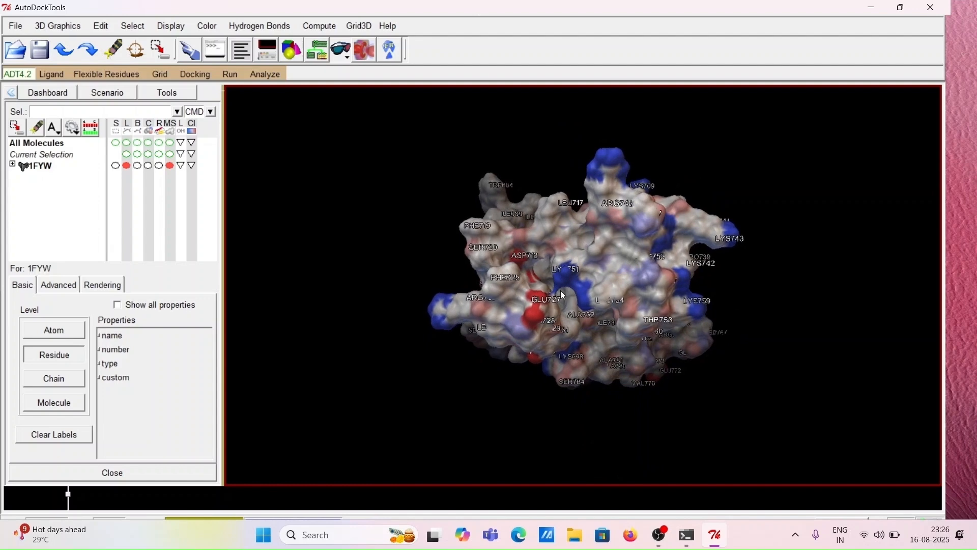
{"action": "scroll", "coordinate": [561, 291], "scroll_direction": "up", "scroll_amount": 5}
{"action": "left_click_drag", "start_coordinate": [550, 282], "coordinate": [583, 257]}
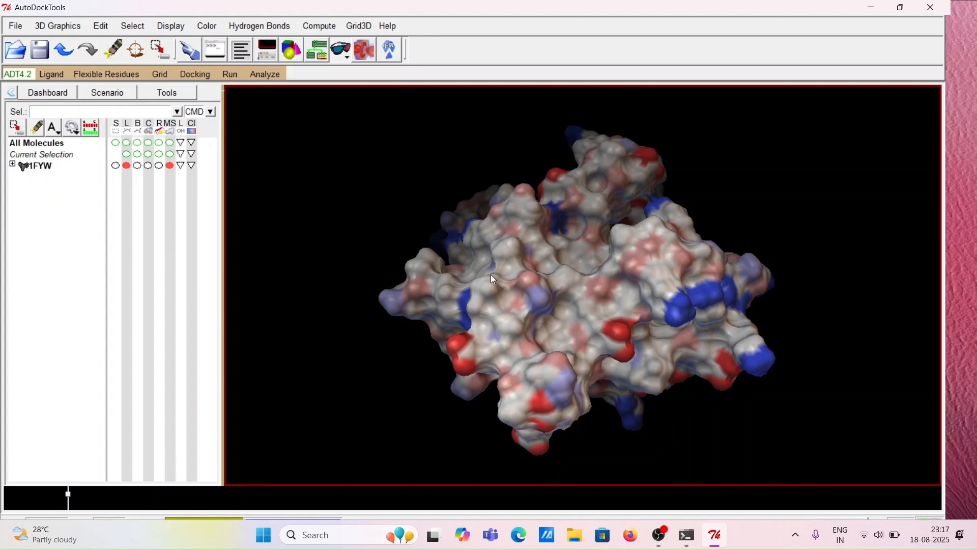
Compute the electrostatic potential of 1FYW using APBS and close the solver output window
{"action": "left_click_drag", "start_coordinate": [543, 274], "coordinate": [640, 297]}
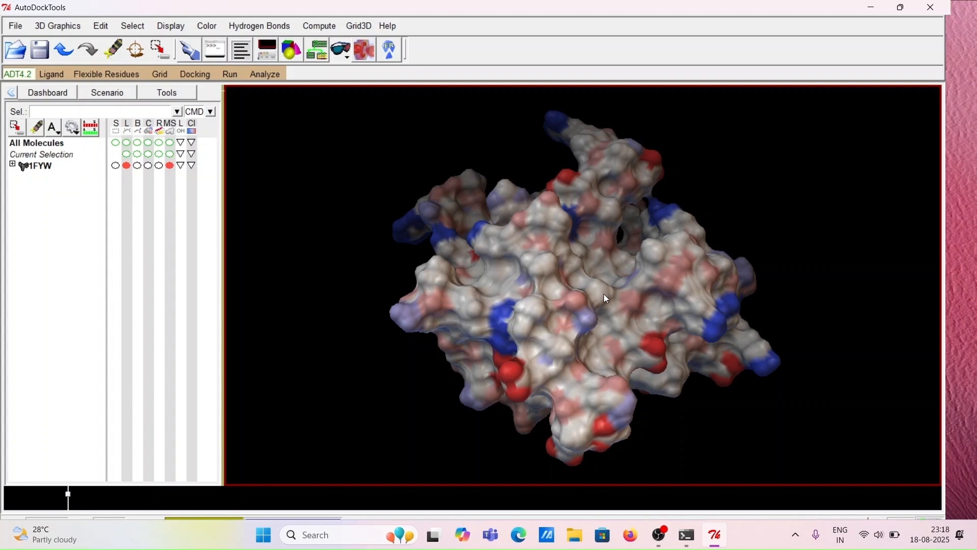
{"action": "left_click_drag", "start_coordinate": [605, 295], "coordinate": [695, 312]}
{"action": "left_click_drag", "start_coordinate": [625, 316], "coordinate": [716, 312]}
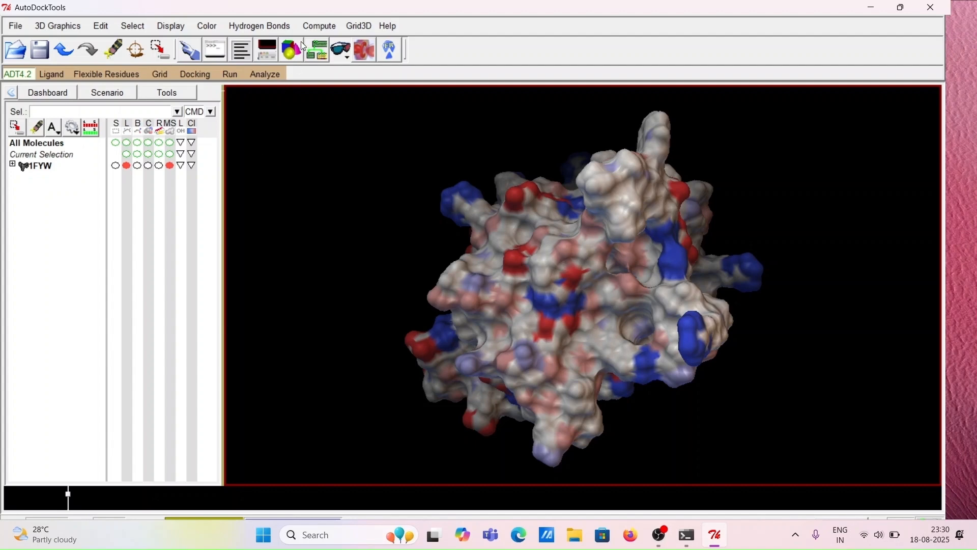
{"action": "left_click", "coordinate": [319, 28]}
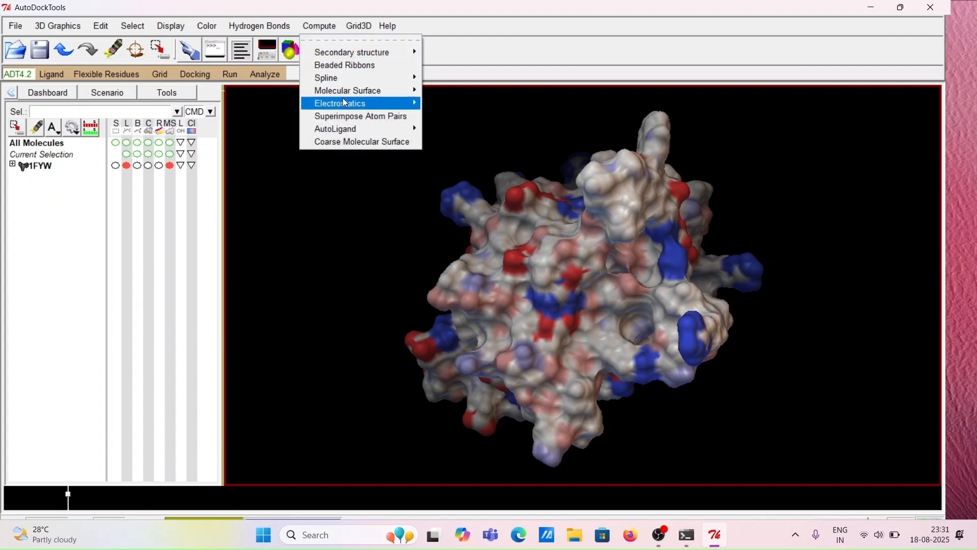
{"action": "mouse_move", "coordinate": [345, 104]}
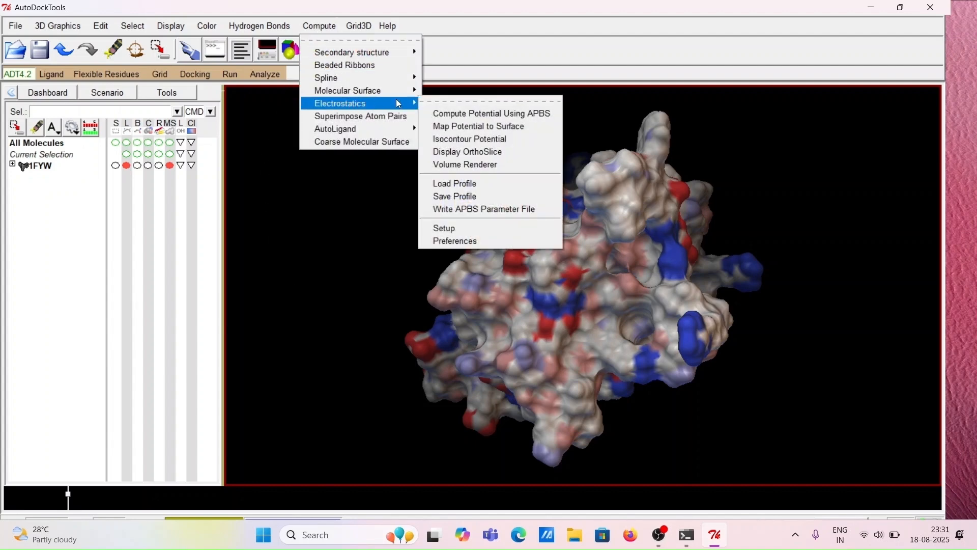
{"action": "left_click", "coordinate": [469, 114]}
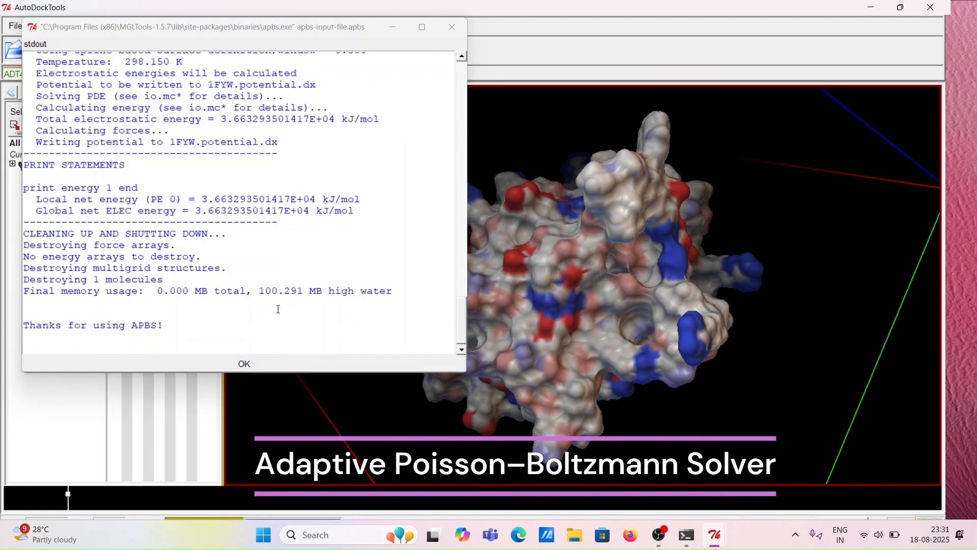
{"action": "left_click", "coordinate": [234, 366]}
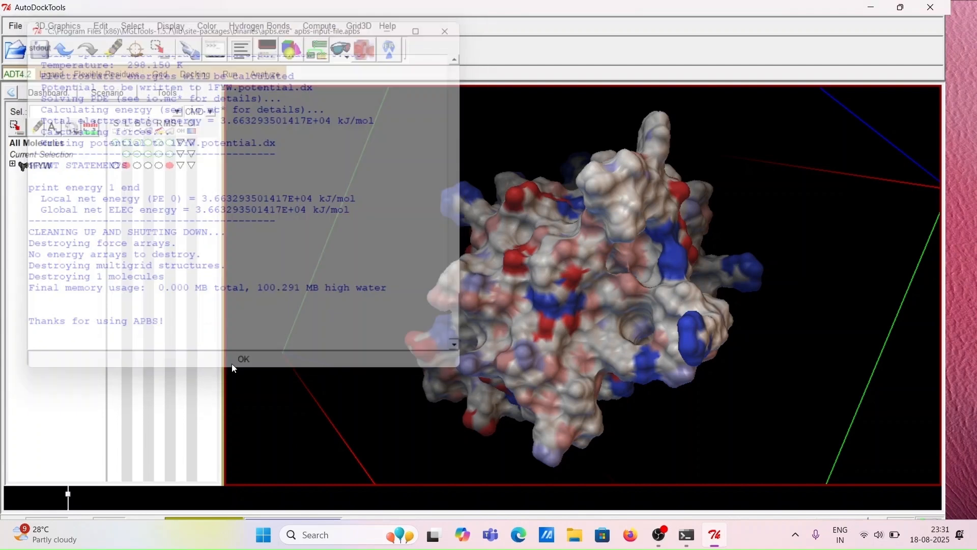
{"action": "left_click_drag", "start_coordinate": [587, 253], "coordinate": [468, 188]}
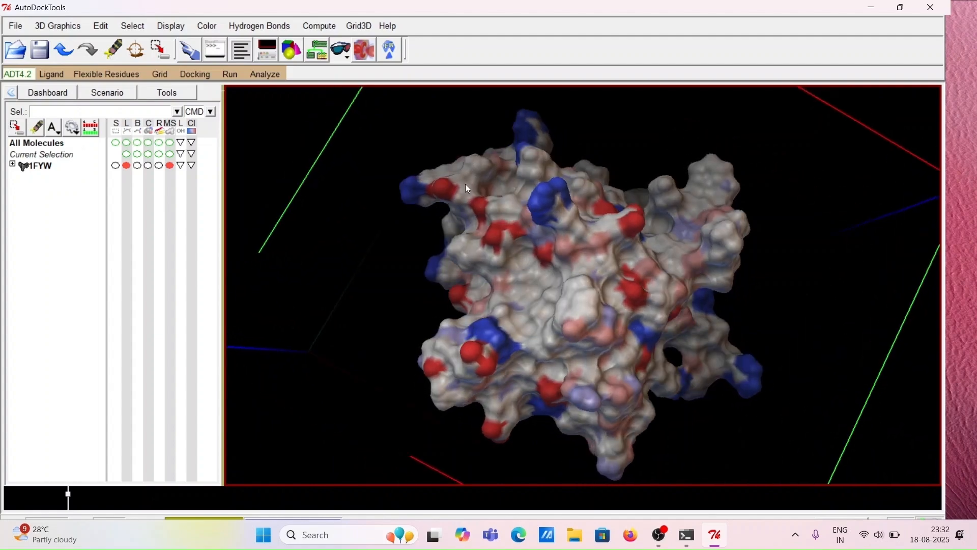
Map the computed potential onto the 1FYW surface at high surface quality
{"action": "left_click", "coordinate": [319, 25]}
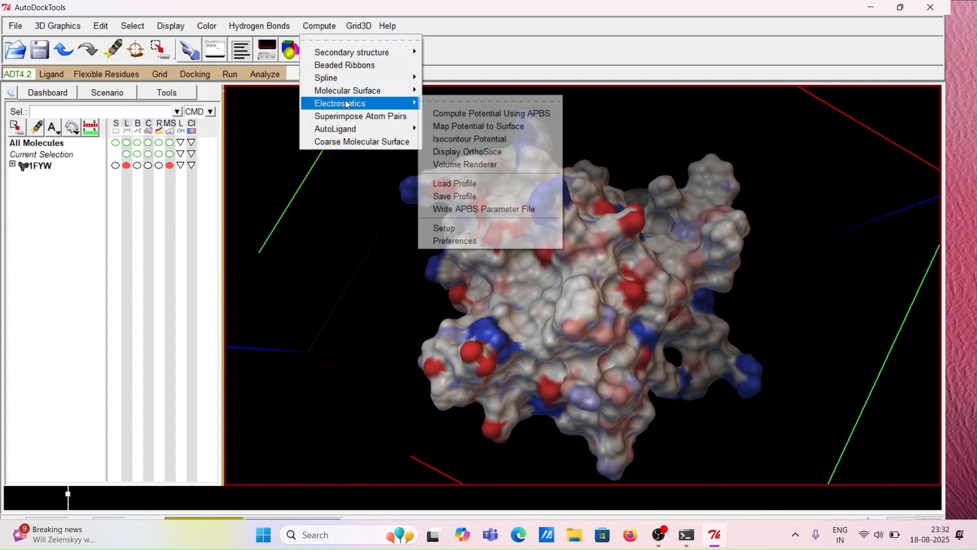
{"action": "left_click", "coordinate": [474, 127]}
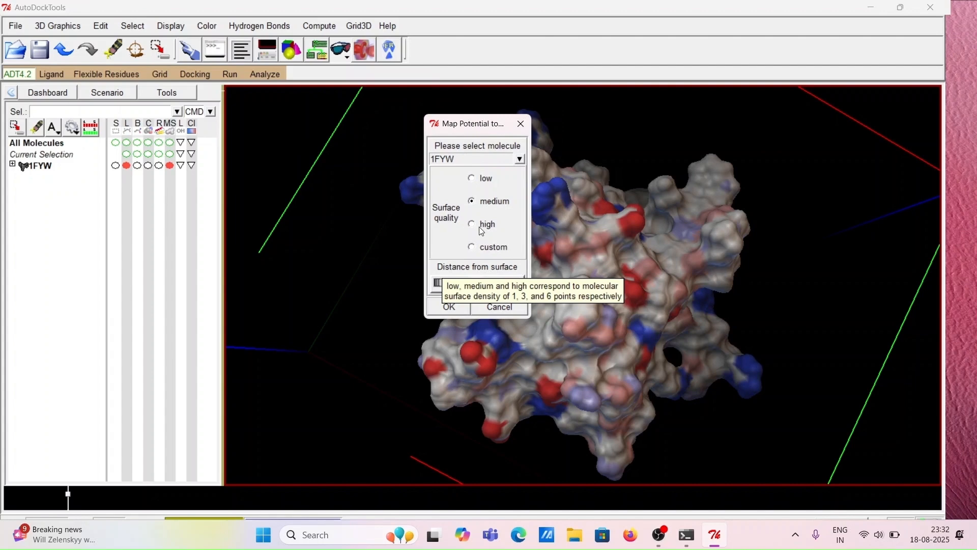
{"action": "left_click", "coordinate": [479, 228]}
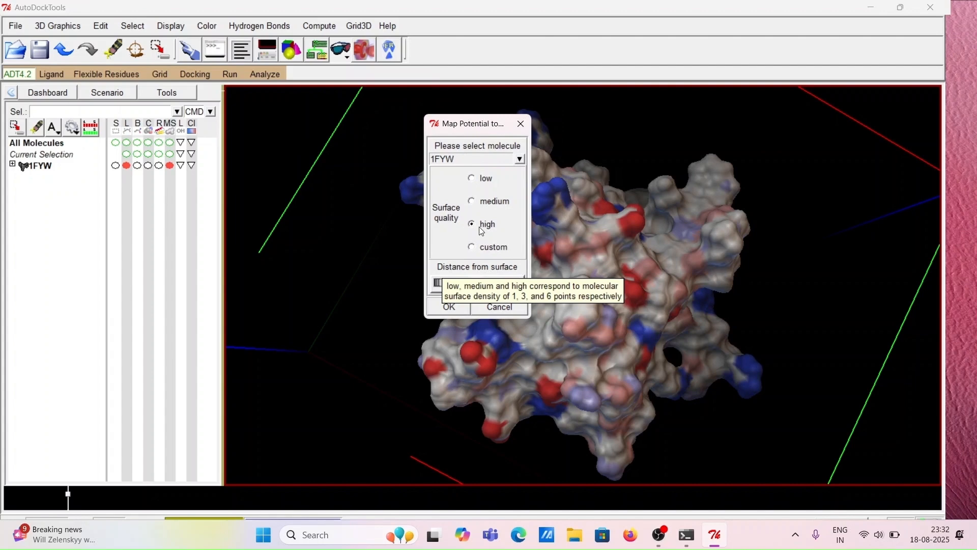
{"action": "left_click", "coordinate": [455, 306]}
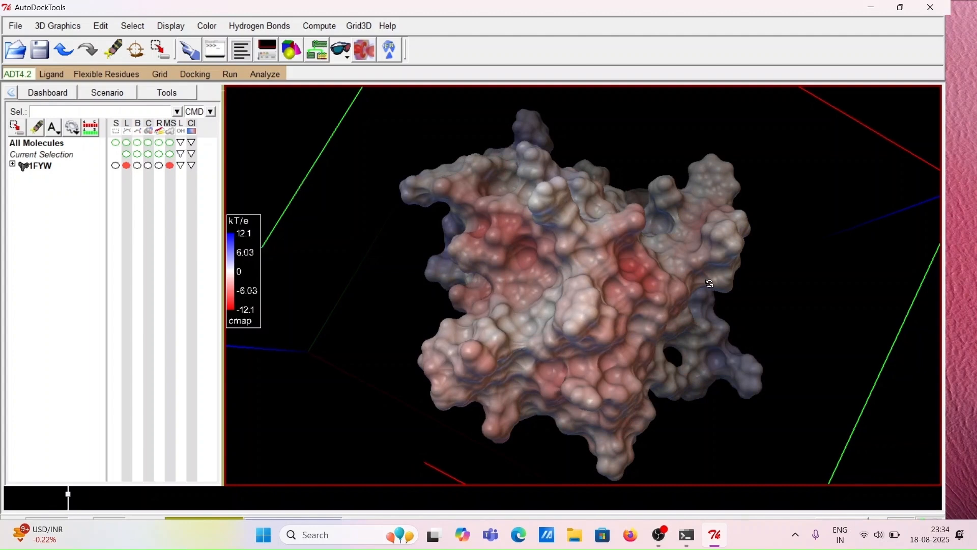
Rotate the potential-colored surface to examine the distribution of positive and negative regions
{"action": "left_click_drag", "start_coordinate": [454, 304], "coordinate": [649, 278]}
{"action": "left_click_drag", "start_coordinate": [566, 283], "coordinate": [646, 337]}
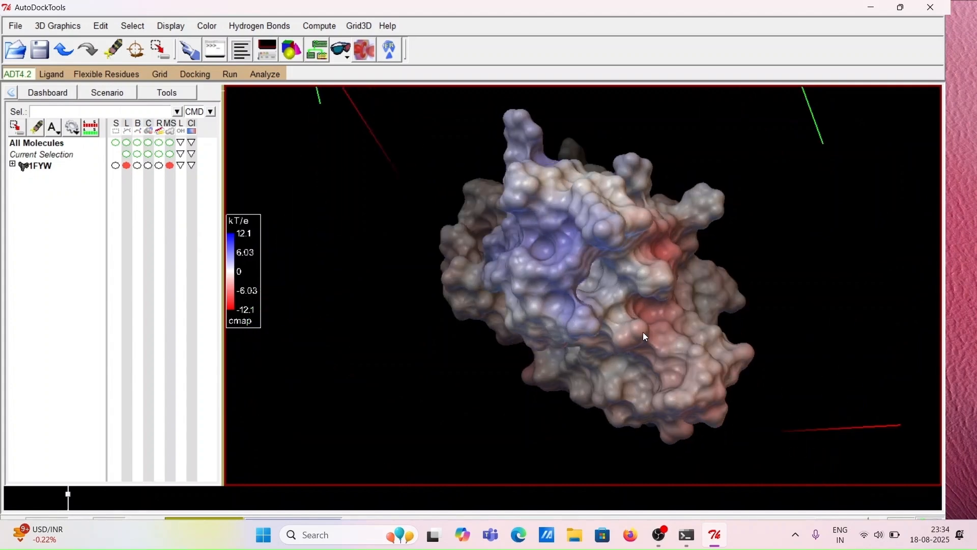
{"action": "left_click_drag", "start_coordinate": [600, 301], "coordinate": [533, 293]}
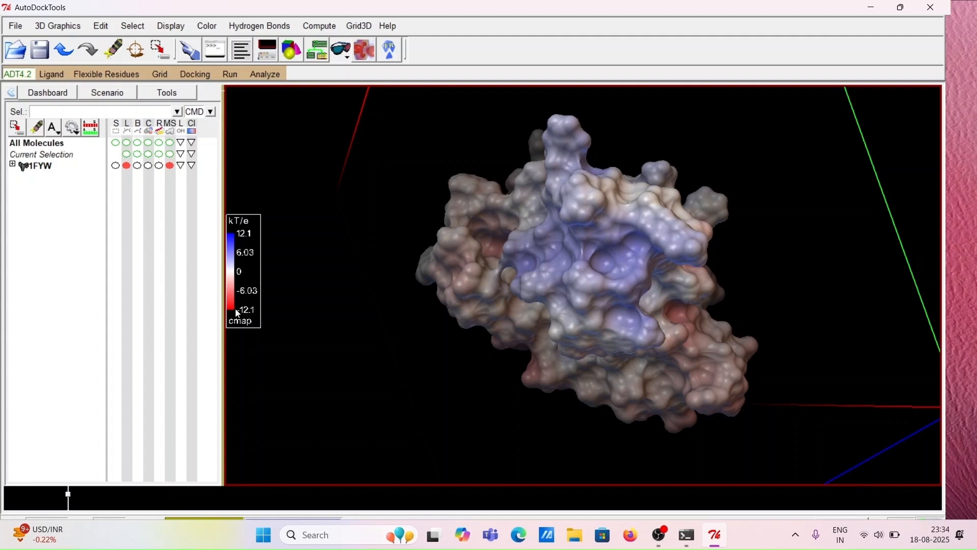
{"action": "left_click_drag", "start_coordinate": [569, 271], "coordinate": [687, 336]}
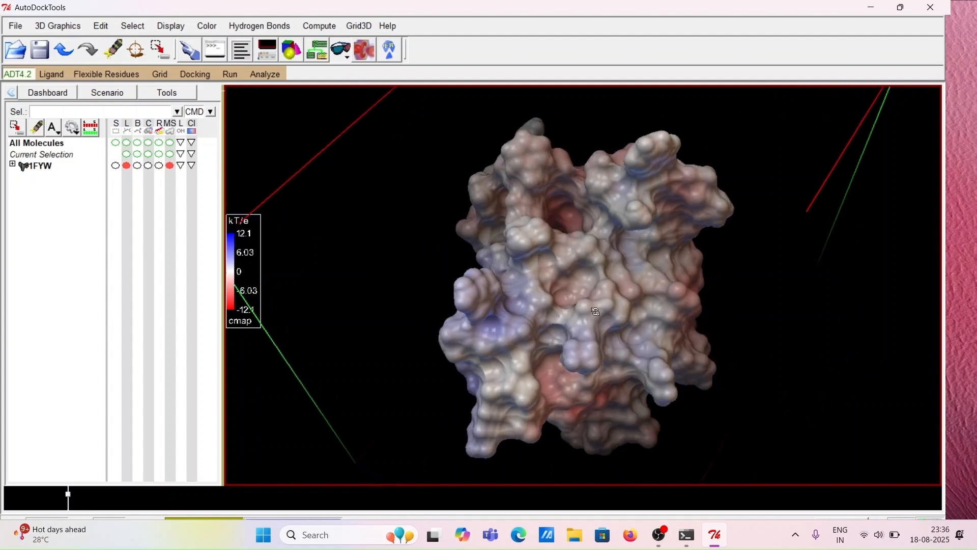
{"action": "left_click_drag", "start_coordinate": [597, 311], "coordinate": [667, 353]}
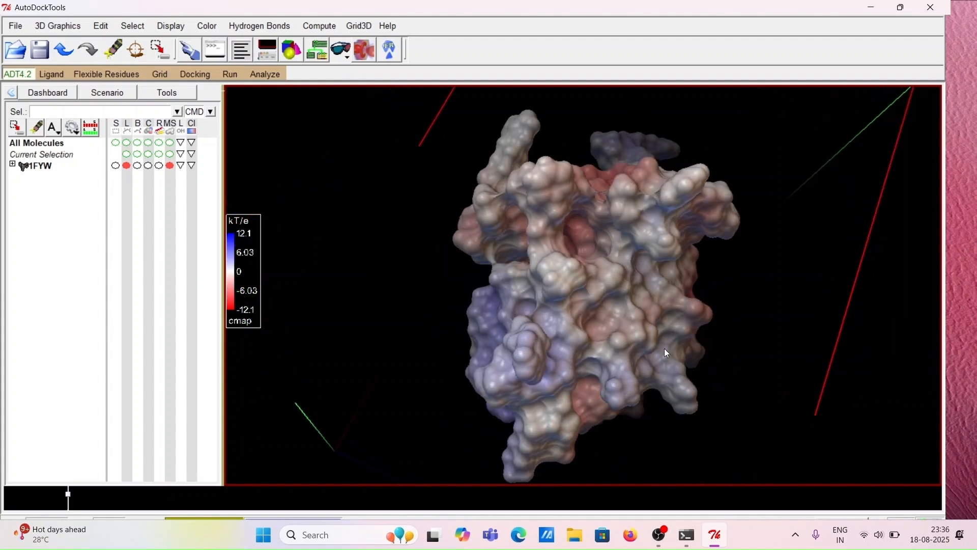
{"action": "left_click_drag", "start_coordinate": [588, 324], "coordinate": [661, 319]}
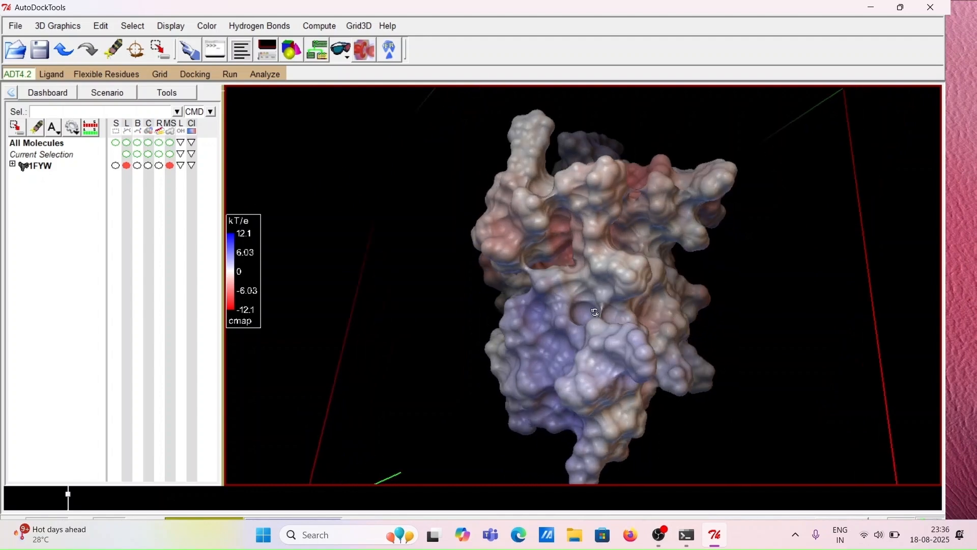
{"action": "left_click_drag", "start_coordinate": [596, 312], "coordinate": [701, 307]}
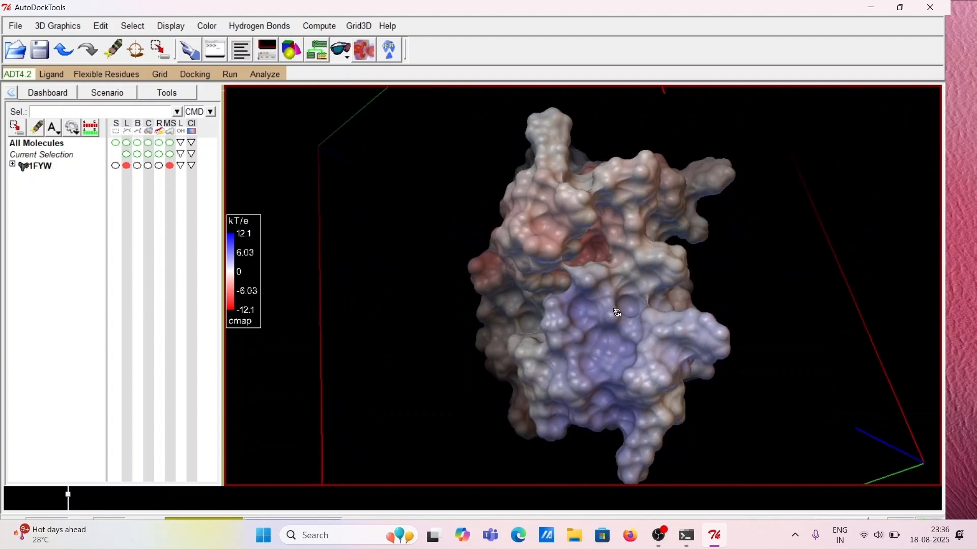
{"action": "left_click_drag", "start_coordinate": [618, 312], "coordinate": [696, 282]}
{"action": "left_click_drag", "start_coordinate": [625, 304], "coordinate": [733, 258]}
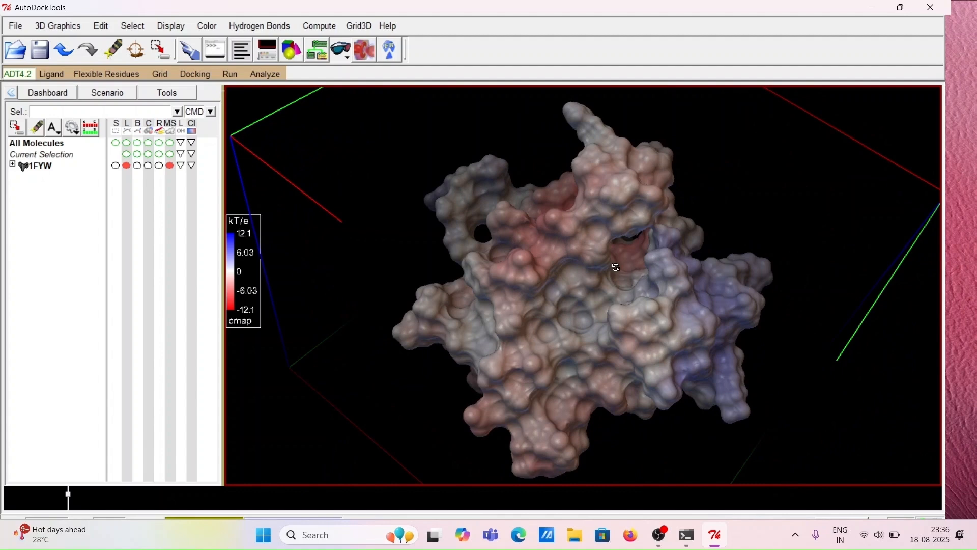
{"action": "left_click_drag", "start_coordinate": [616, 267], "coordinate": [646, 235]}
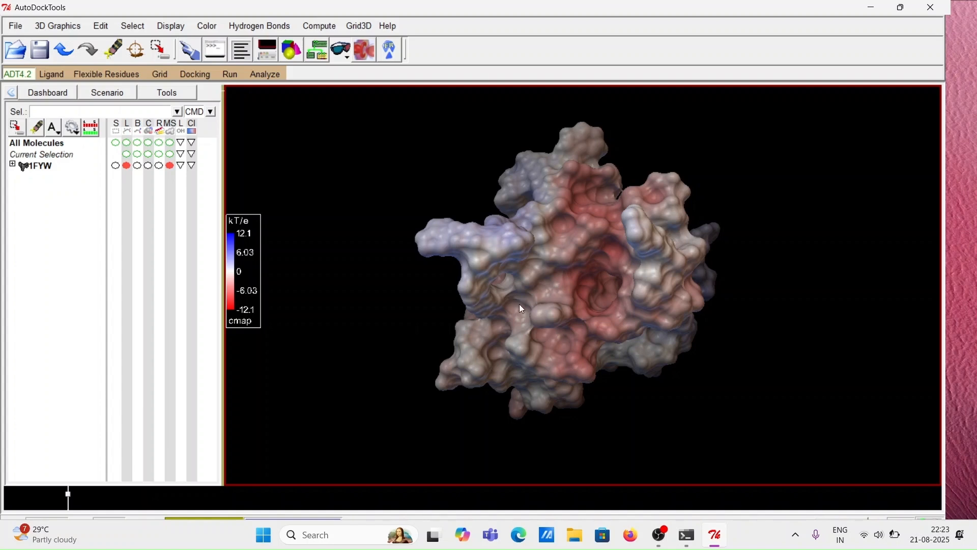
{"action": "left_click_drag", "start_coordinate": [532, 301], "coordinate": [741, 295]}
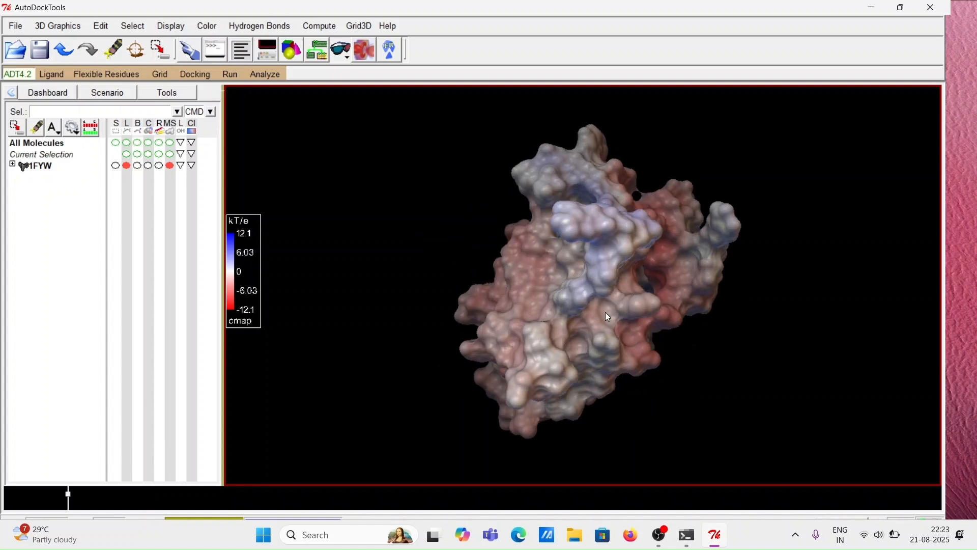
{"action": "left_click_drag", "start_coordinate": [609, 311], "coordinate": [736, 298]}
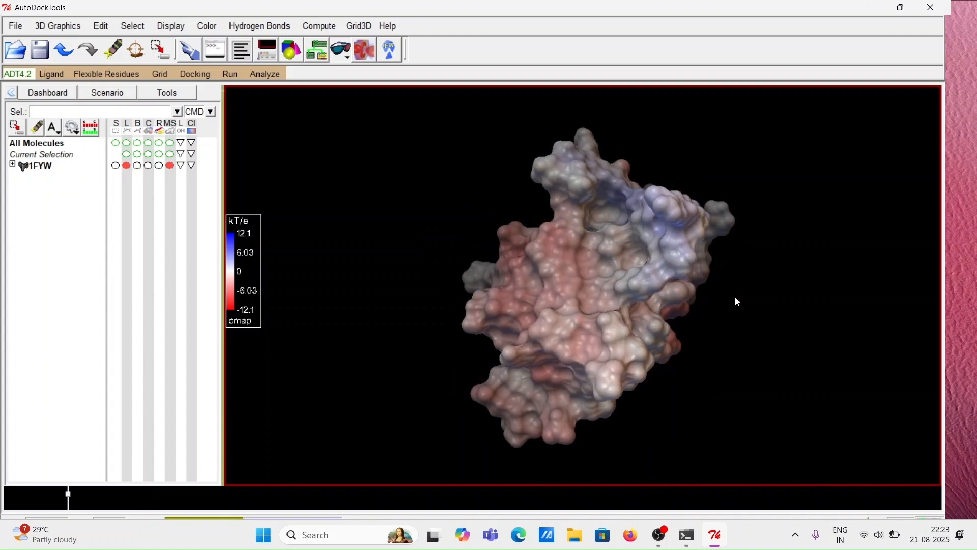
Enable clipping plane T2 on the MSMS-MOL surface geometry of 1FYW to cut away part of the surface
{"action": "left_click_drag", "start_coordinate": [611, 309], "coordinate": [436, 312]}
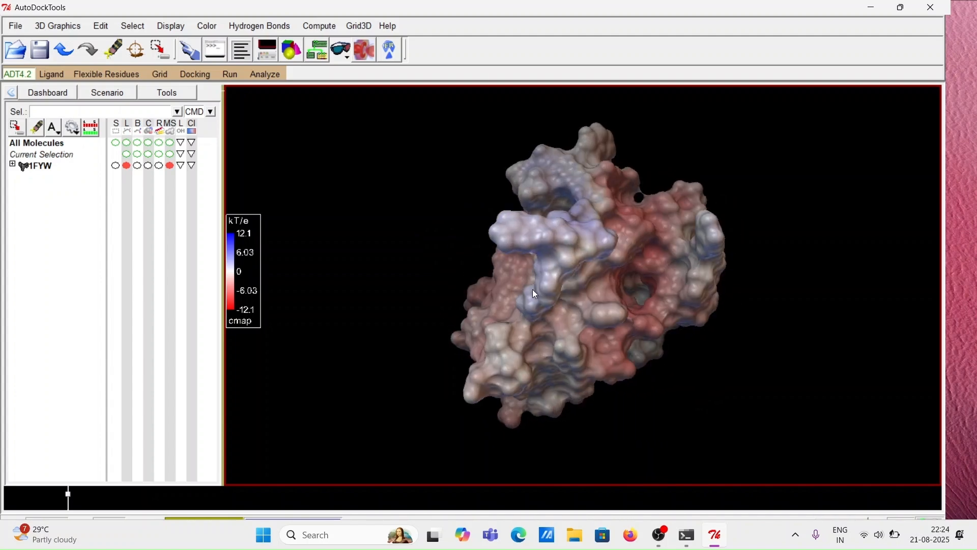
{"action": "left_click_drag", "start_coordinate": [568, 290], "coordinate": [586, 296]}
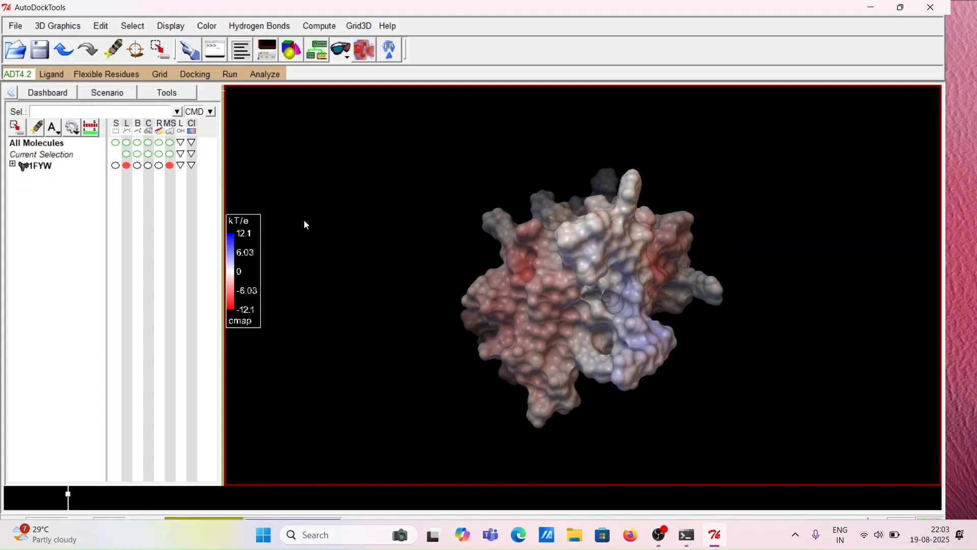
{"action": "left_click", "coordinate": [171, 95]}
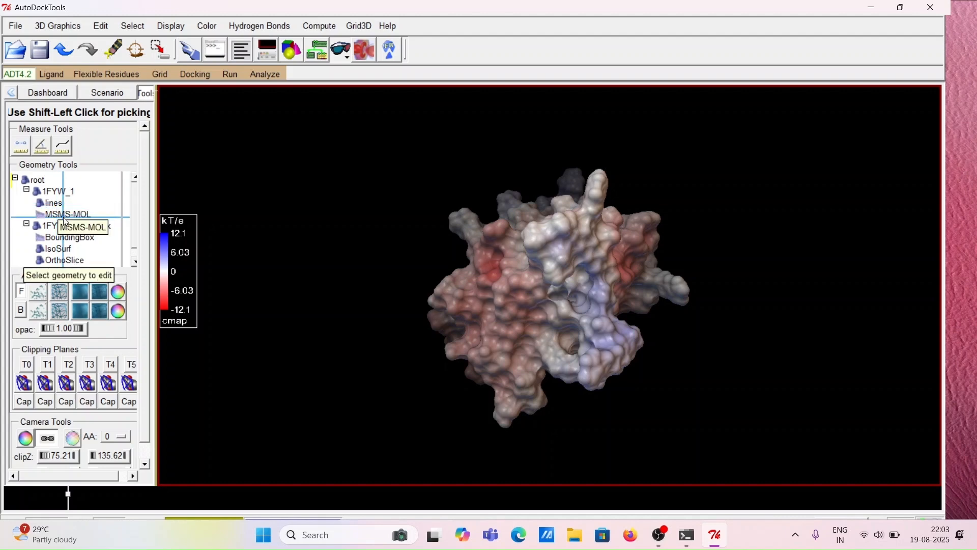
{"action": "left_click", "coordinate": [56, 93]}
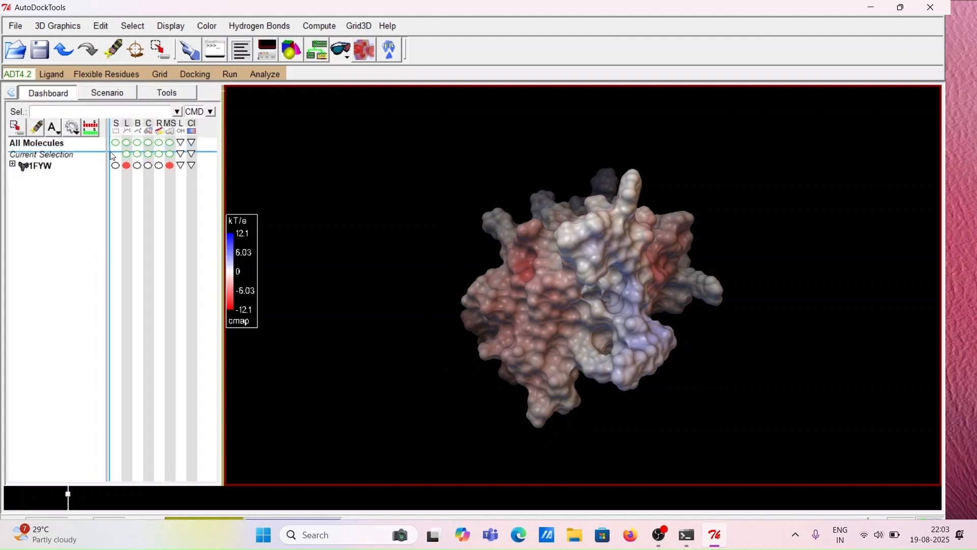
{"action": "left_click", "coordinate": [180, 98]}
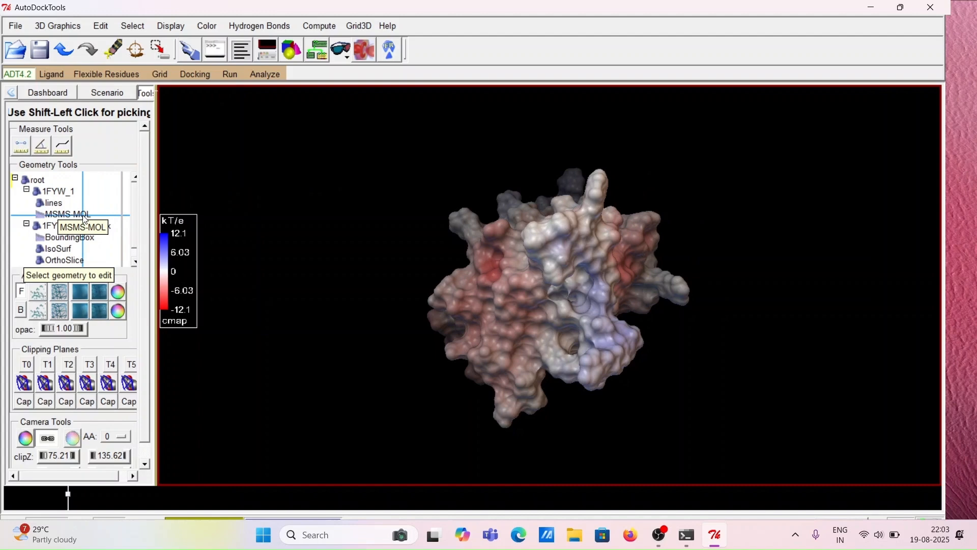
{"action": "left_click", "coordinate": [85, 220]}
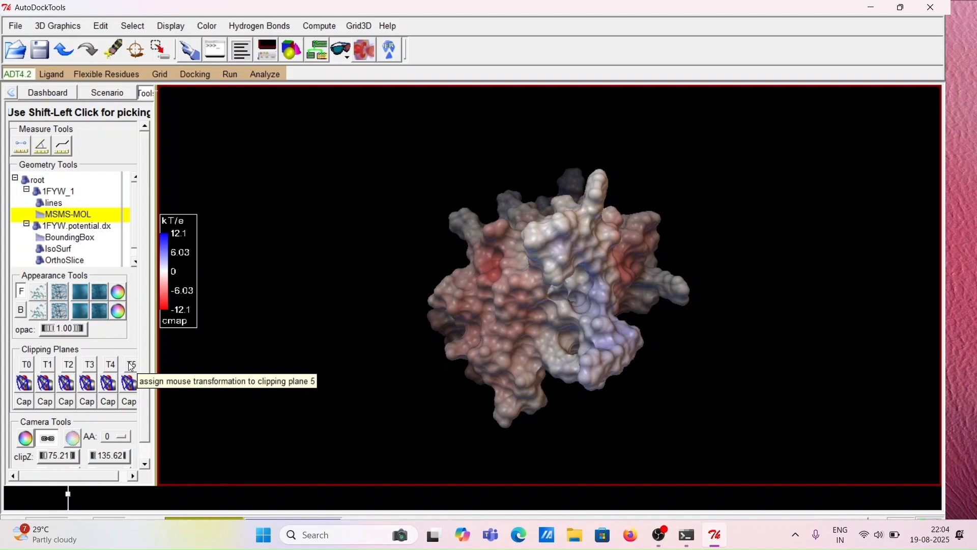
{"action": "left_click", "coordinate": [74, 366]}
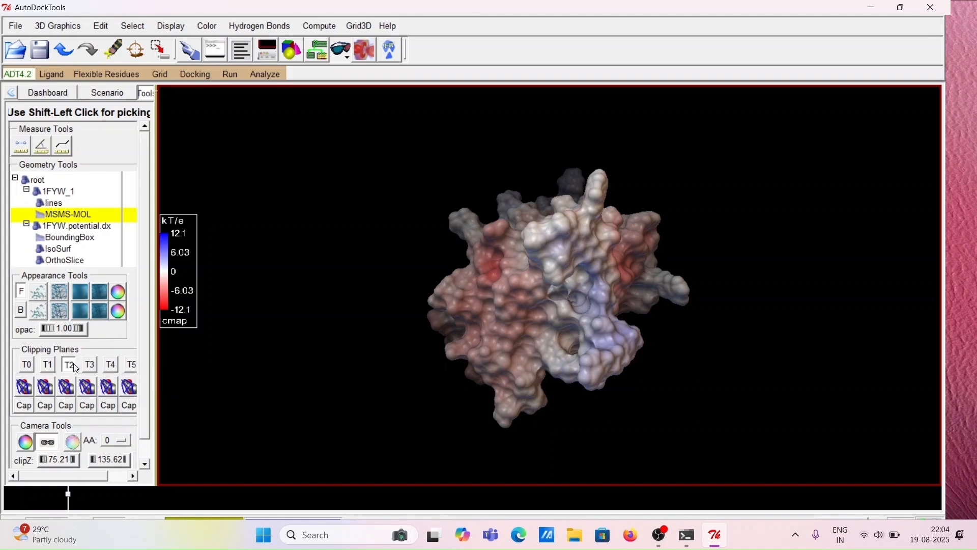
{"action": "left_click", "coordinate": [68, 389]}
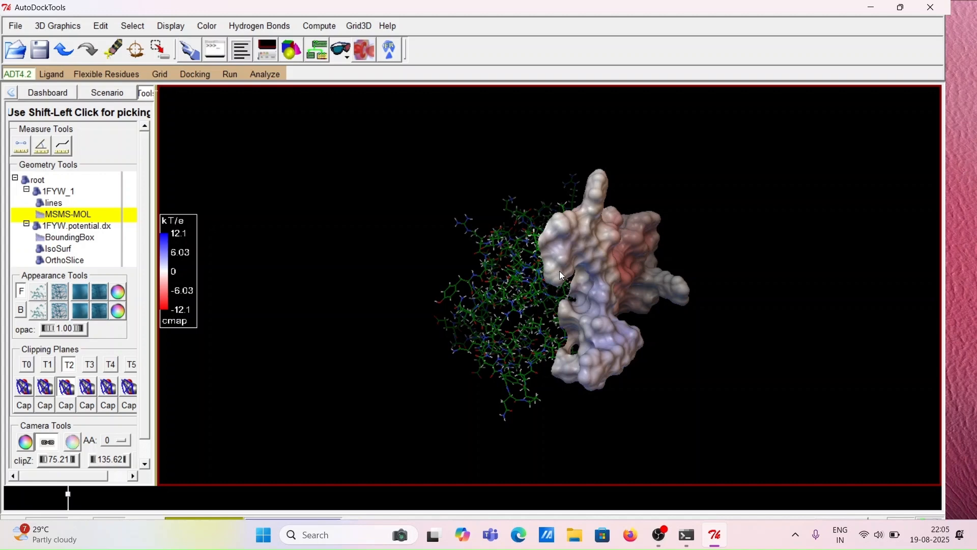
Shift the clipping plane across the molecule to expose the atoms inside the surface
{"action": "right_click_drag", "start_coordinate": [559, 275], "coordinate": [501, 284]}
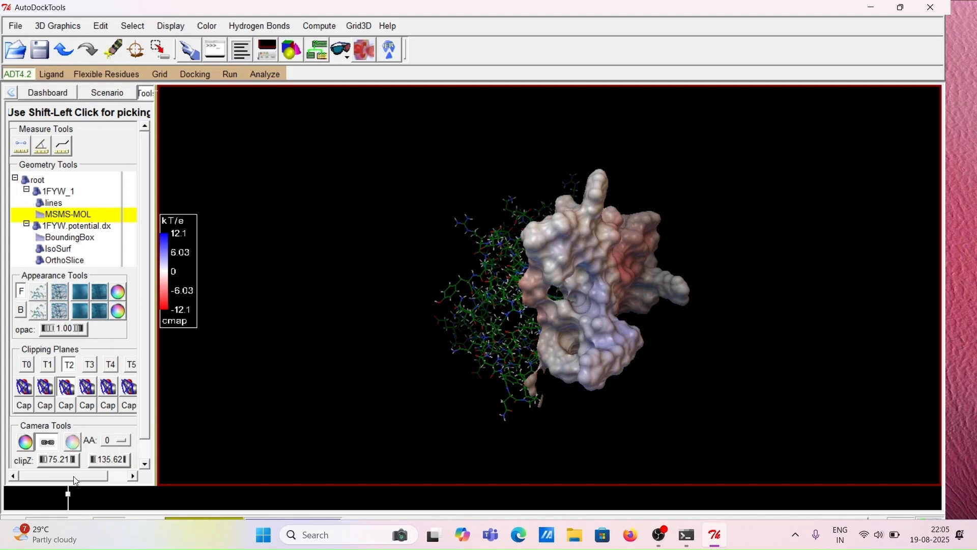
{"action": "left_click_drag", "start_coordinate": [75, 480], "coordinate": [94, 480]}
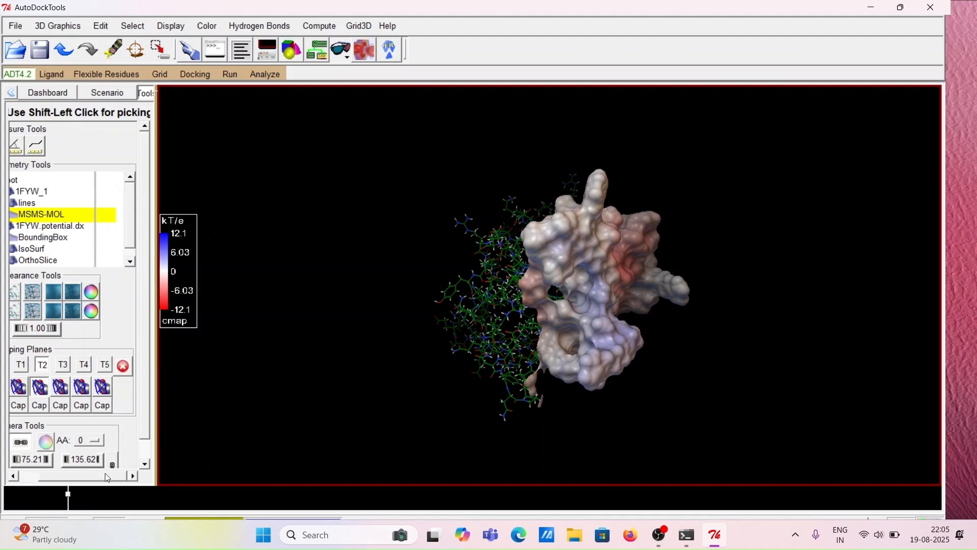
{"action": "left_click", "coordinate": [124, 366]}
{"action": "left_click_drag", "start_coordinate": [88, 480], "coordinate": [77, 479]}
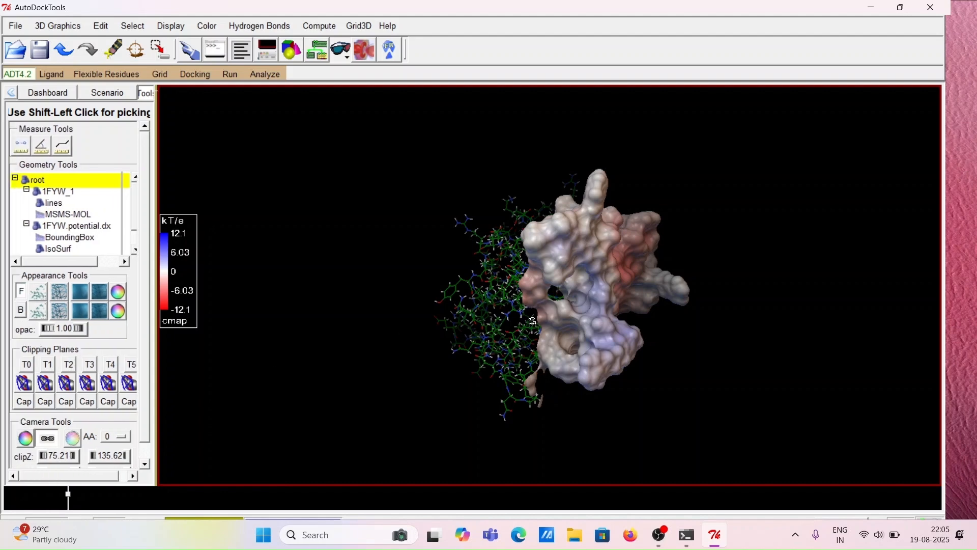
{"action": "left_click_drag", "start_coordinate": [547, 320], "coordinate": [721, 311]}
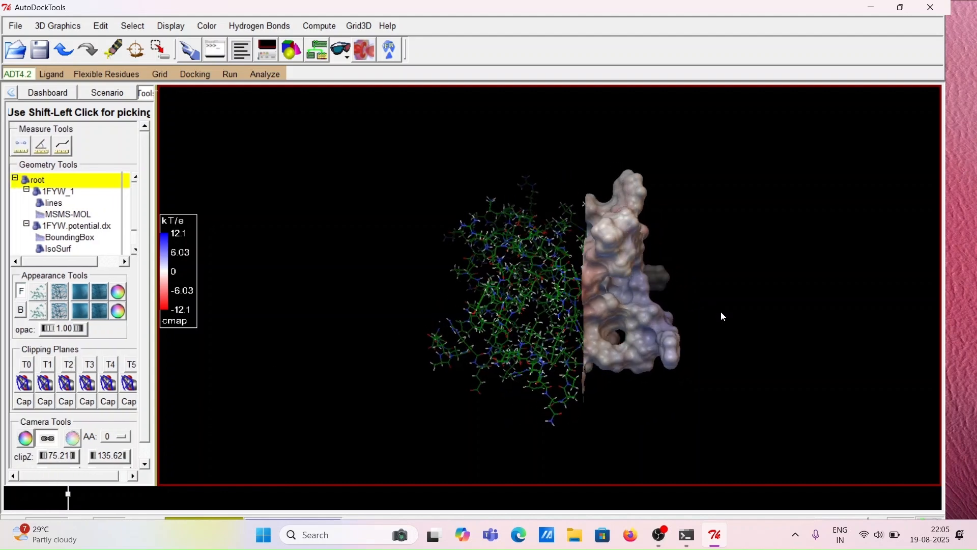
{"action": "left_click_drag", "start_coordinate": [611, 310], "coordinate": [682, 304]}
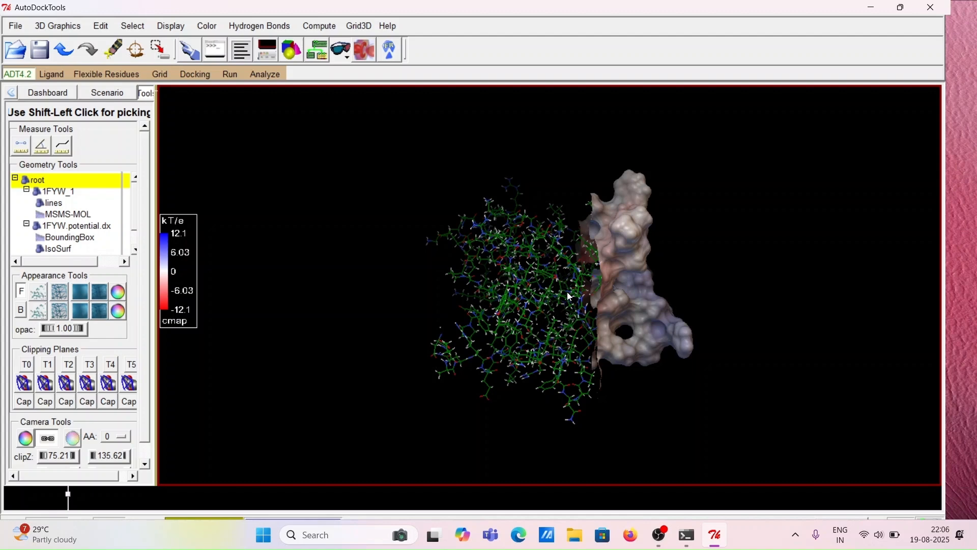
Display the ribbon for 1FYW and hide its line representation
{"action": "left_click", "coordinate": [60, 93]}
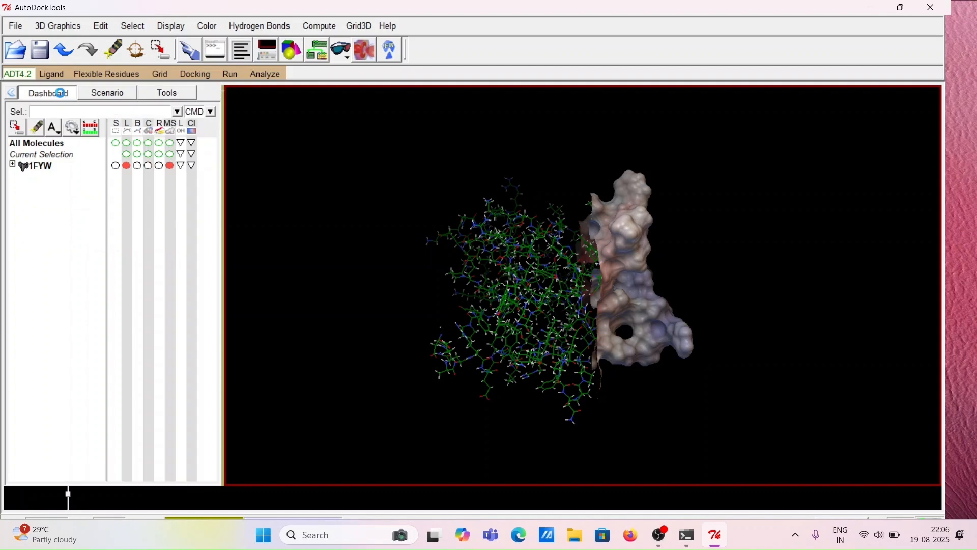
{"action": "left_click", "coordinate": [158, 167]}
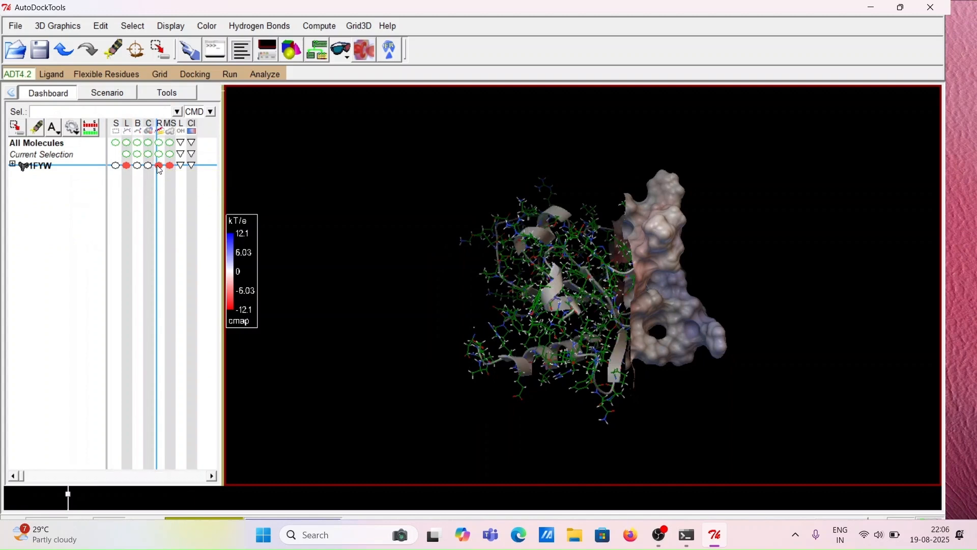
{"action": "left_click", "coordinate": [128, 168]}
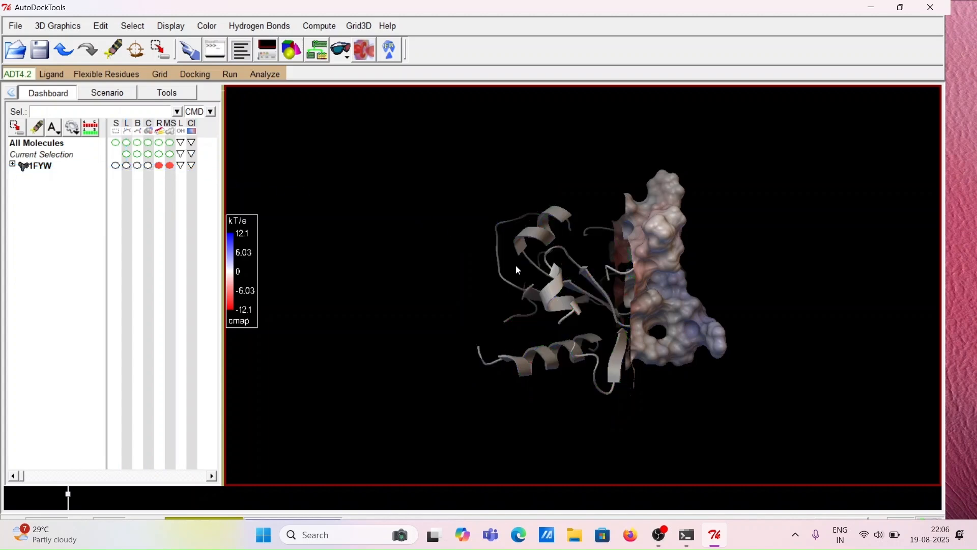
Label the residues of 1FYW by name to inspect them beside the clipped surface, then clear the labels
{"action": "mouse_move", "coordinate": [539, 268]}
{"action": "left_mouse_down"}
{"action": "mouse_move", "coordinate": [590, 278]}
{"action": "mouse_move", "coordinate": [537, 274]}
{"action": "left_mouse_up"}
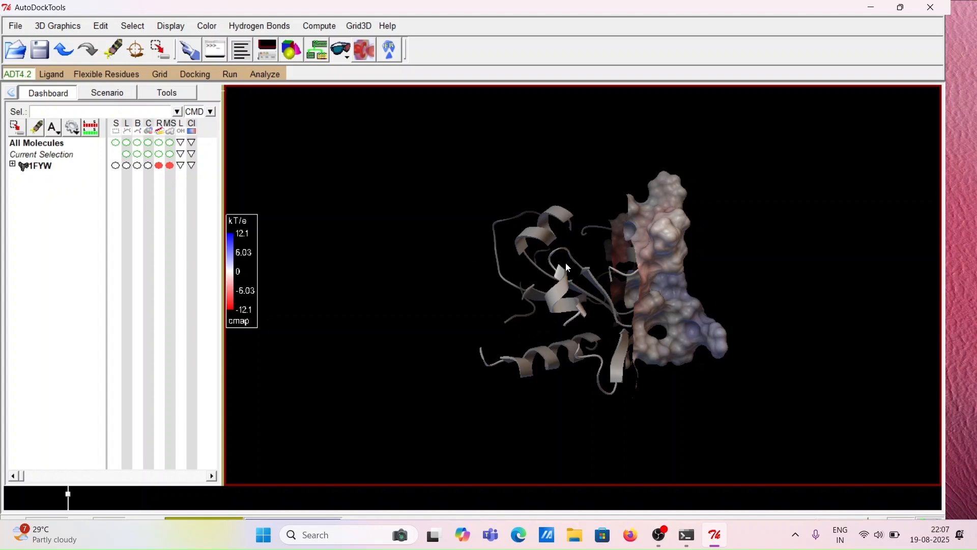
{"action": "scroll", "coordinate": [569, 273], "scroll_direction": "up", "scroll_amount": 1}
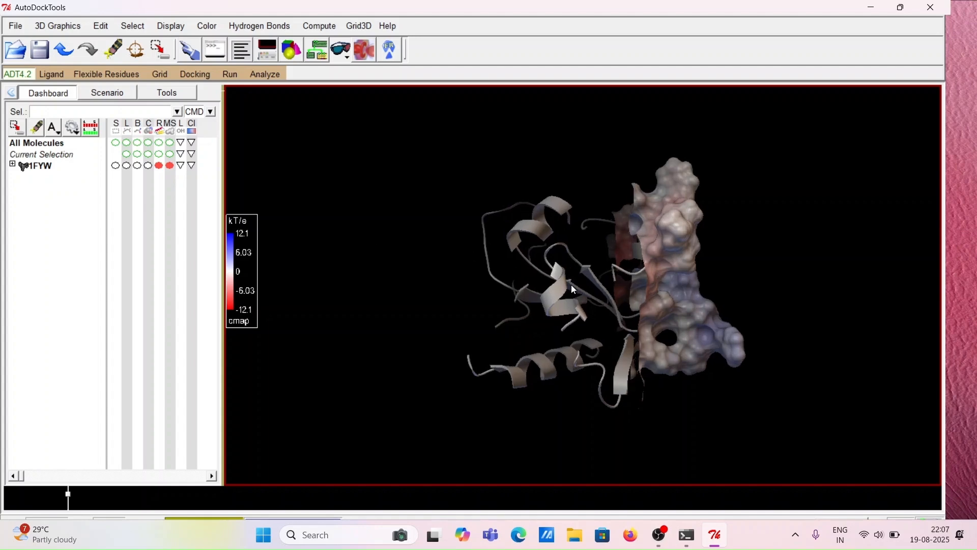
{"action": "scroll", "coordinate": [578, 295], "scroll_direction": "up", "scroll_amount": 2}
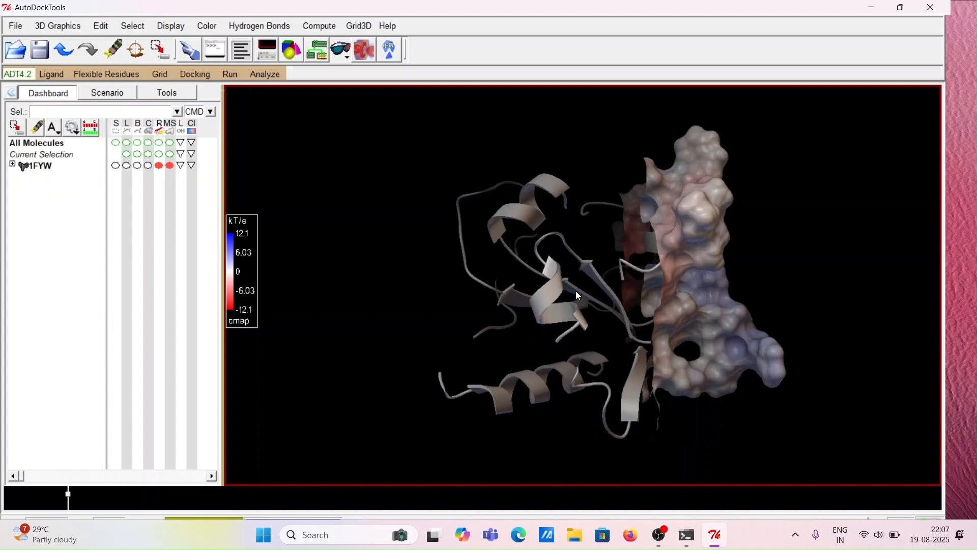
{"action": "middle_click_drag", "start_coordinate": [405, 276], "coordinate": [550, 299]}
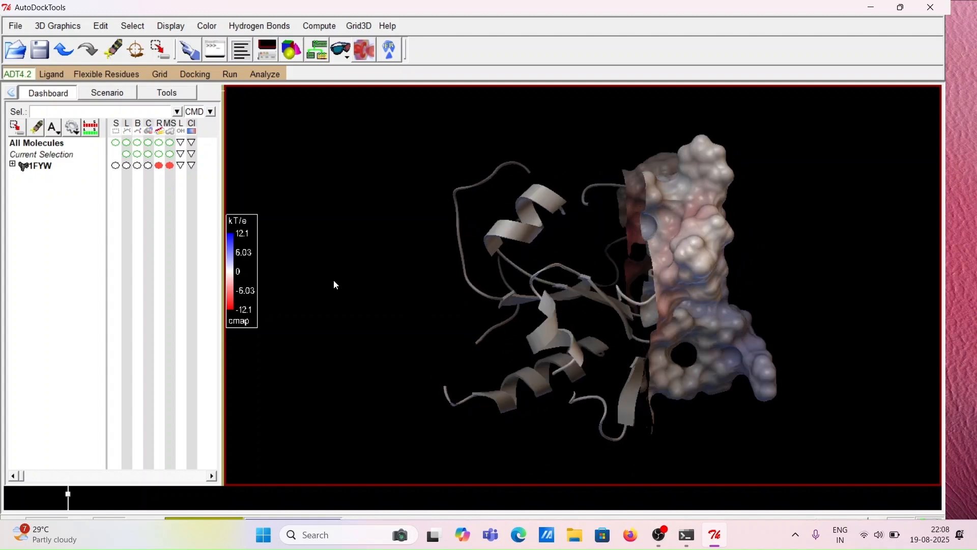
{"action": "left_click", "coordinate": [183, 167]}
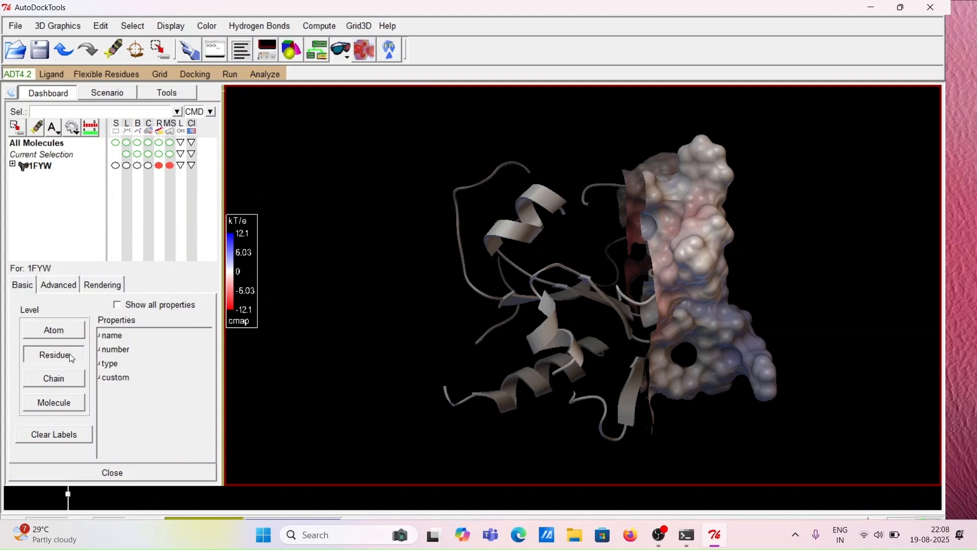
{"action": "left_click", "coordinate": [100, 337]}
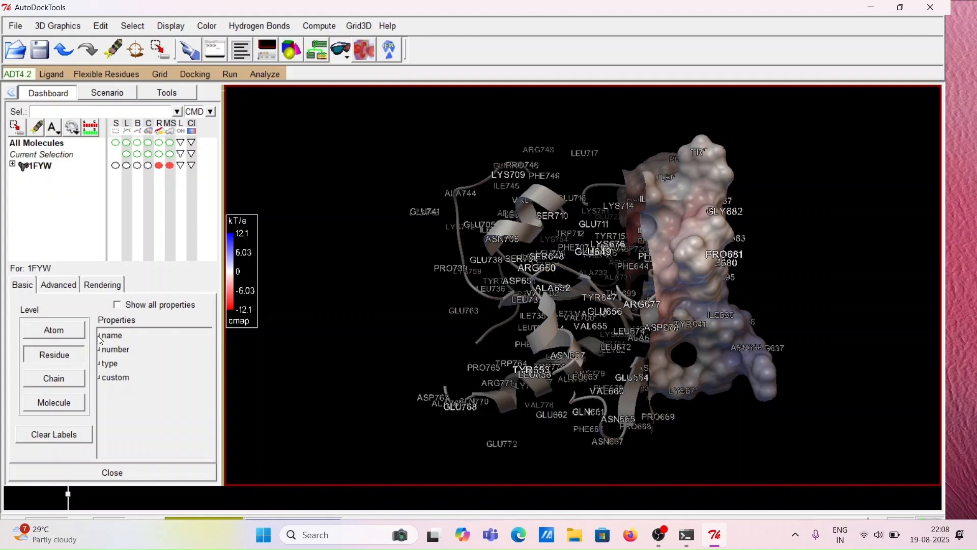
{"action": "left_click_drag", "start_coordinate": [568, 314], "coordinate": [526, 312]}
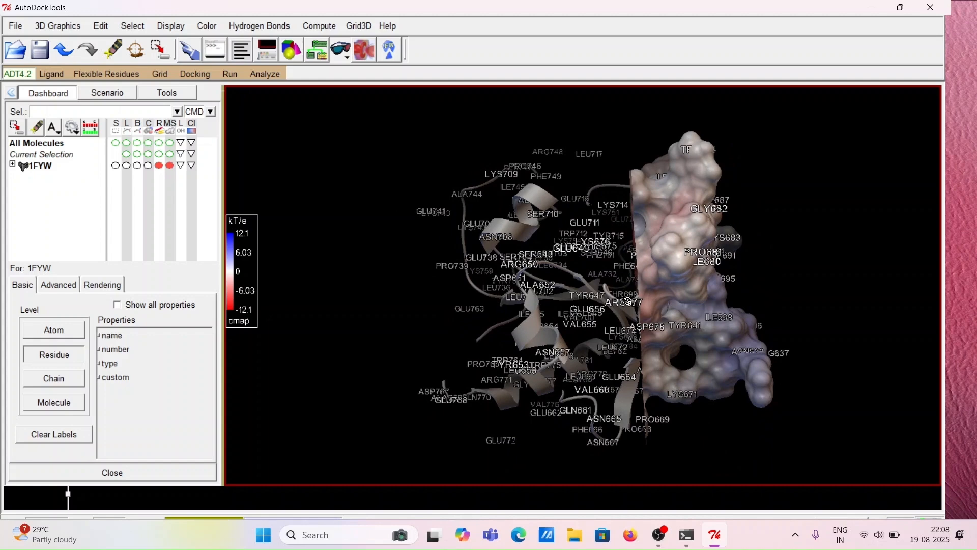
{"action": "left_click_drag", "start_coordinate": [631, 300], "coordinate": [725, 292]}
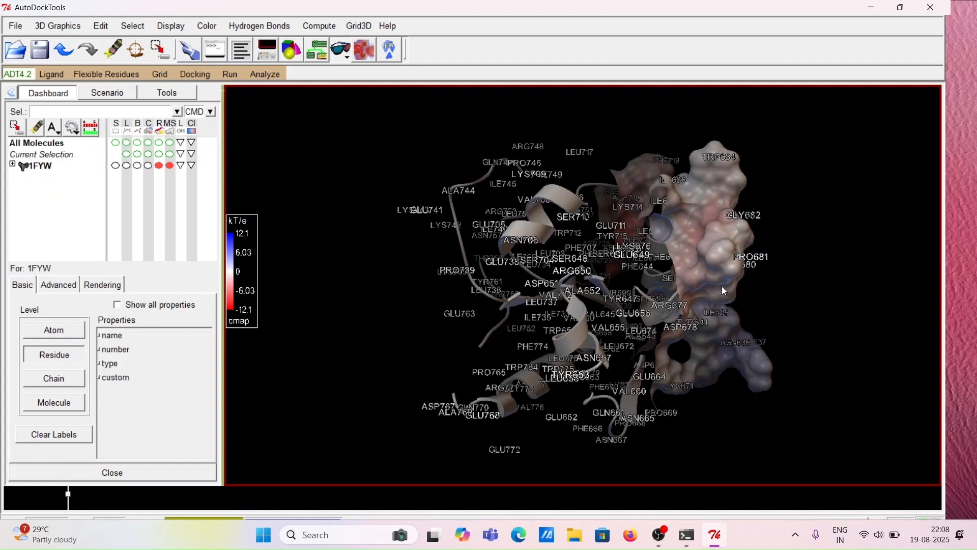
{"action": "left_click", "coordinate": [72, 439]}
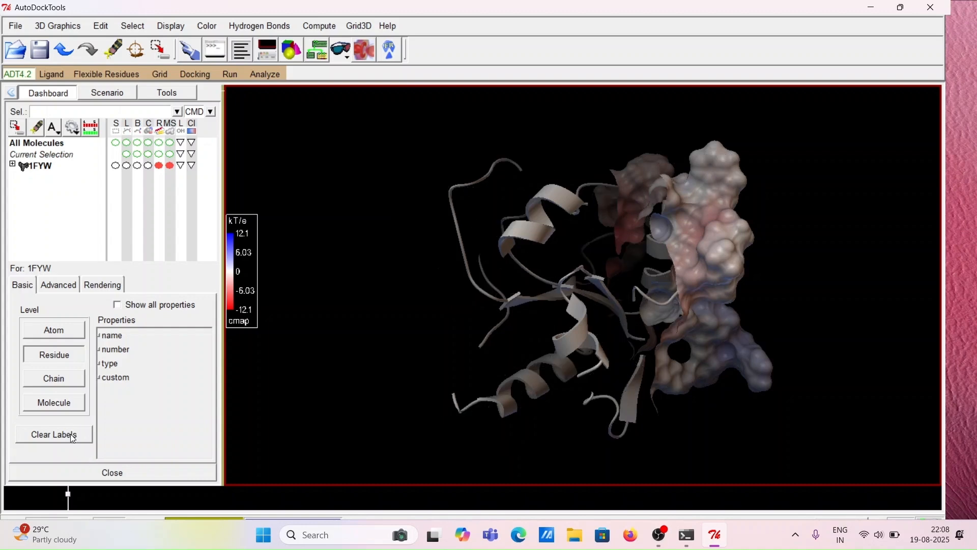
Color the secondary structure of 1FYW by residues type (Shapely) after trying several coloring schemes
{"action": "middle_click_drag", "start_coordinate": [585, 286], "coordinate": [530, 281]}
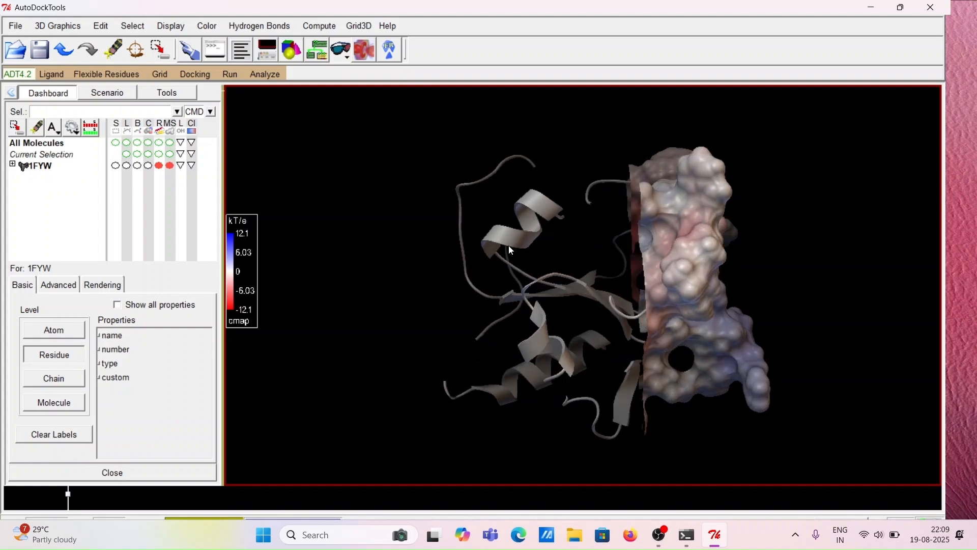
{"action": "left_click", "coordinate": [194, 167]}
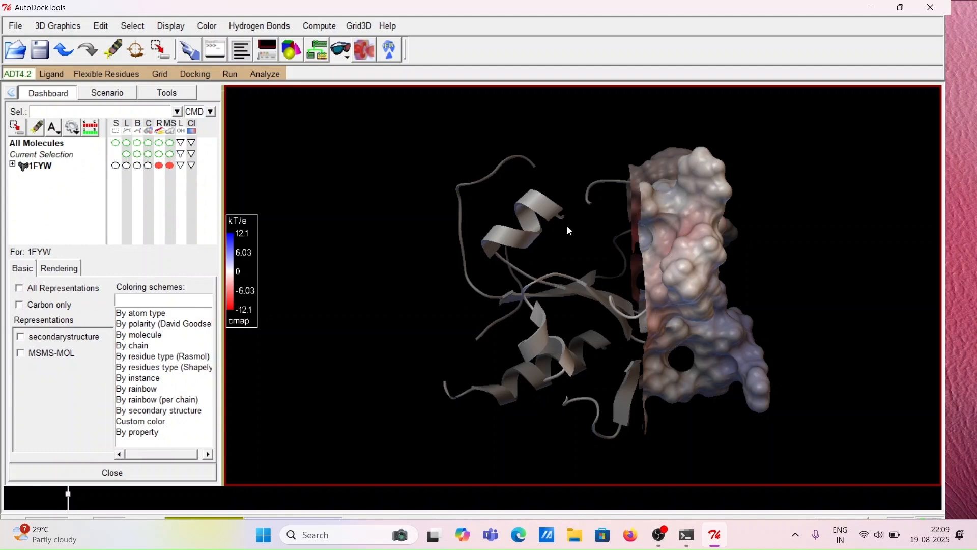
{"action": "left_click", "coordinate": [21, 337]}
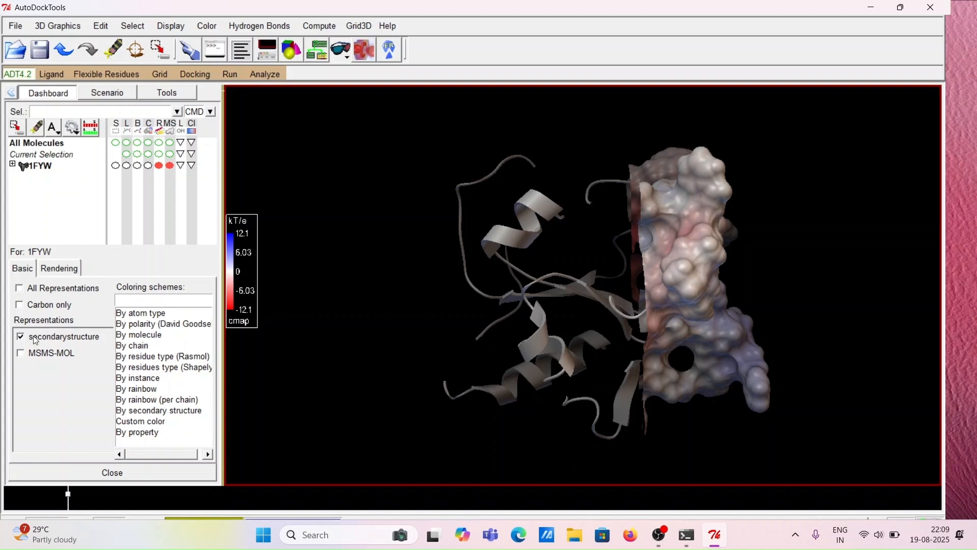
{"action": "left_click", "coordinate": [138, 314]}
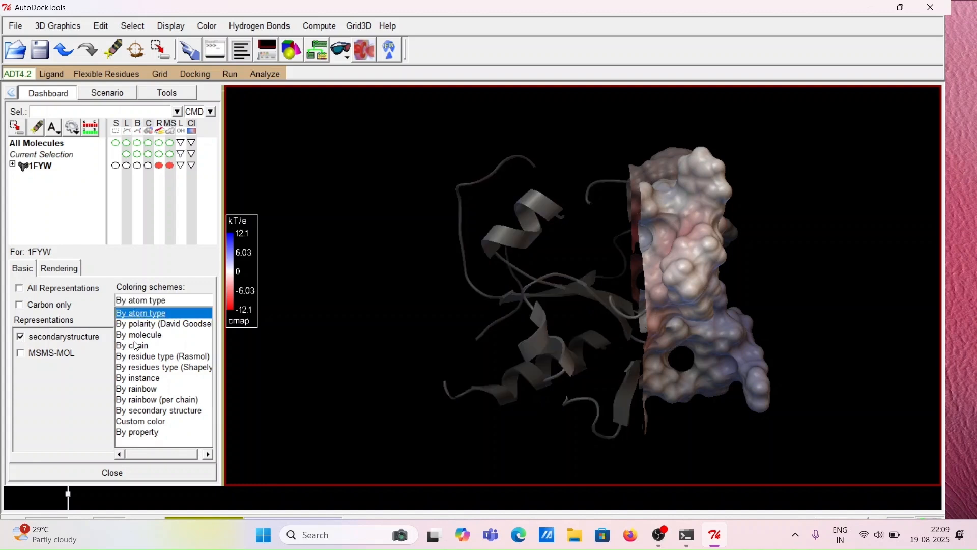
{"action": "left_click", "coordinate": [153, 324]}
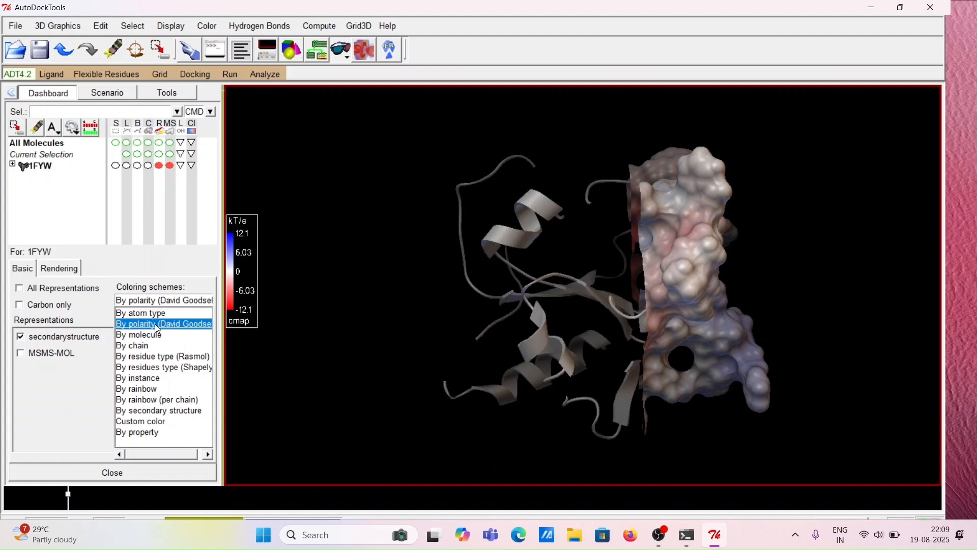
{"action": "left_click", "coordinate": [150, 334]}
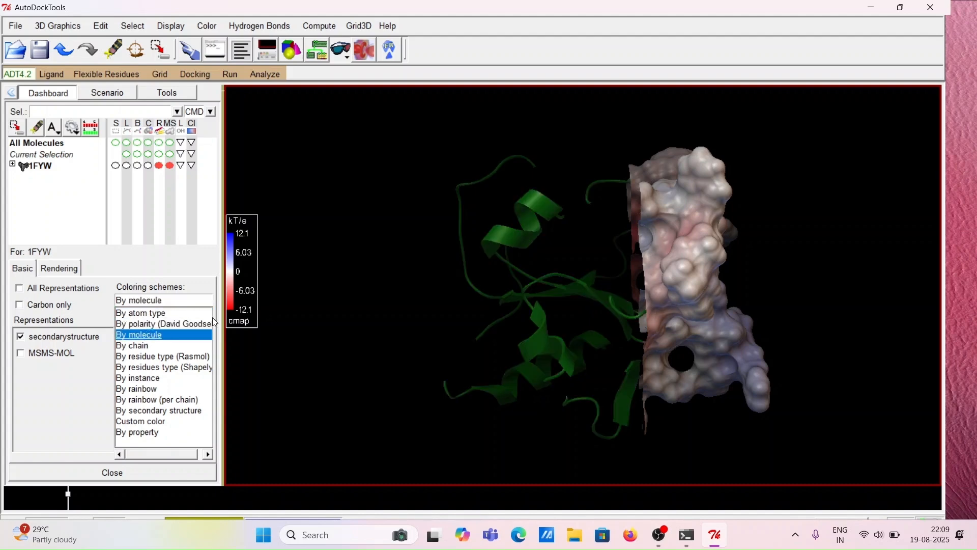
{"action": "left_click", "coordinate": [130, 346]}
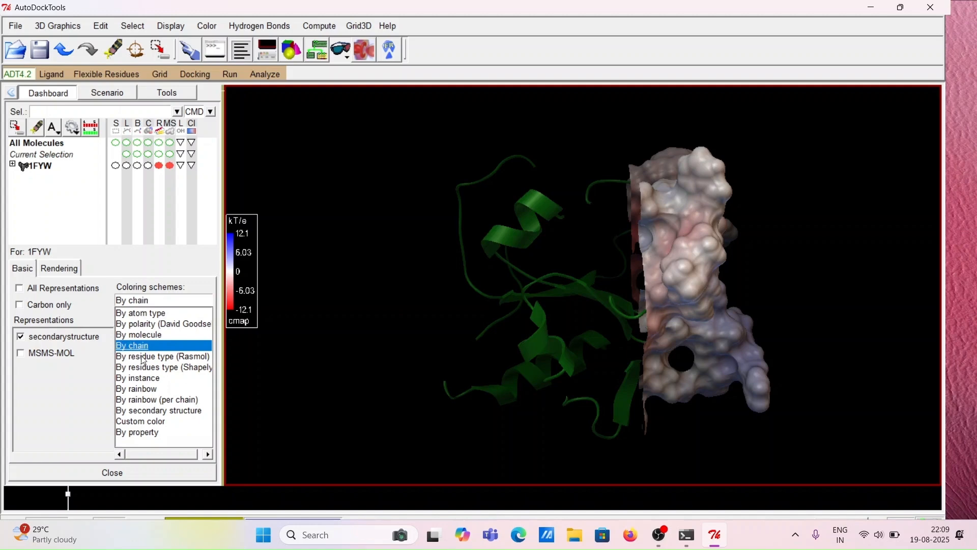
{"action": "left_click", "coordinate": [145, 357]}
{"action": "left_click", "coordinate": [148, 369]}
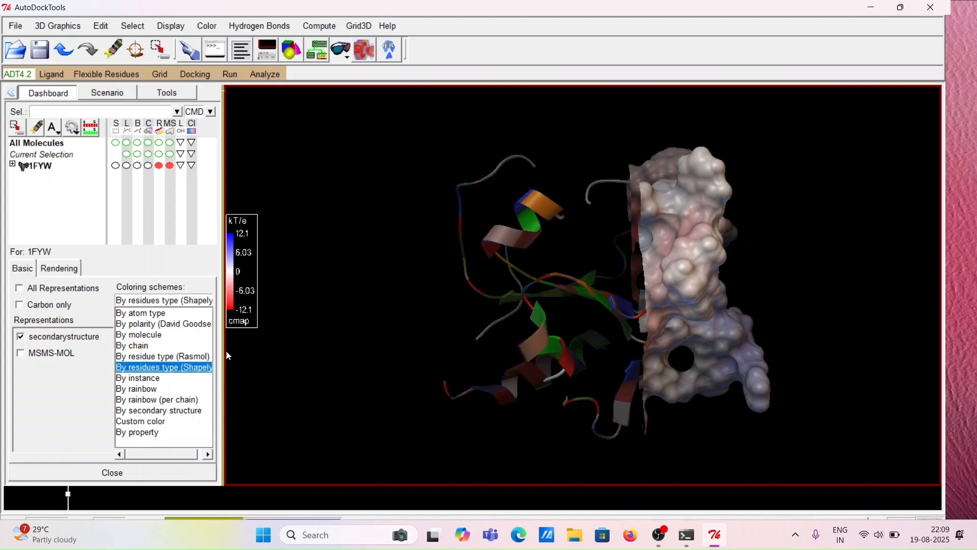
Rotate the colored ribbon and clipped surface to examine them
{"action": "middle_click_drag", "start_coordinate": [448, 328], "coordinate": [594, 325]}
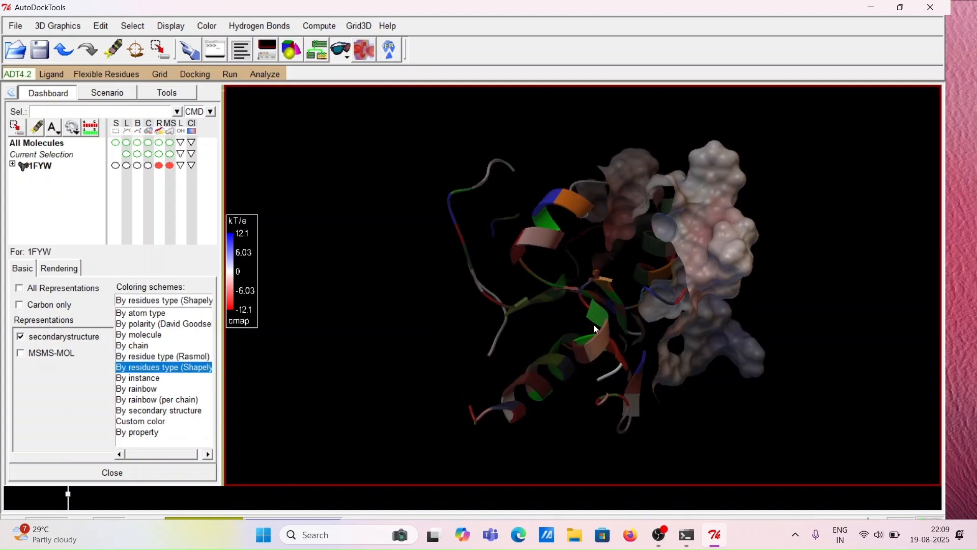
{"action": "middle_click_drag", "start_coordinate": [526, 323], "coordinate": [471, 315]}
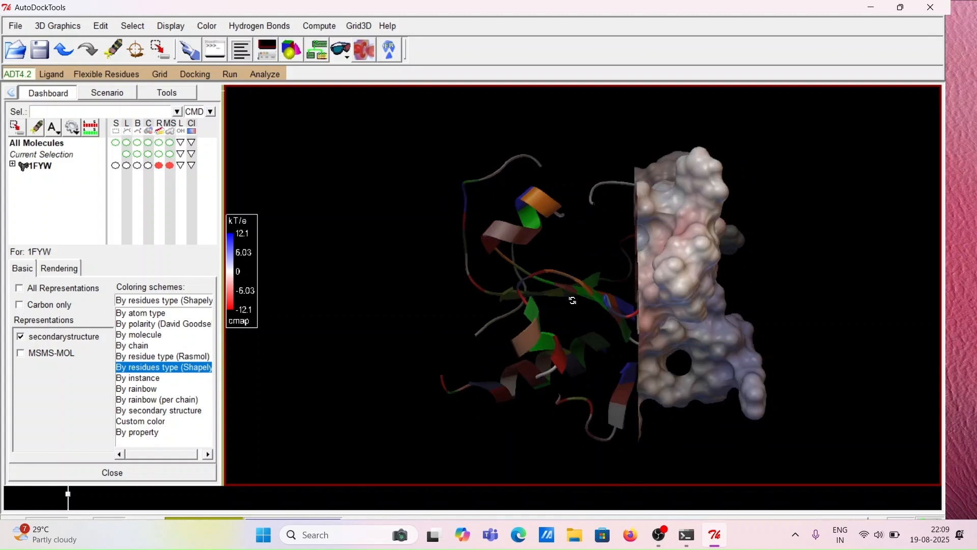
{"action": "middle_click_drag", "start_coordinate": [572, 301], "coordinate": [596, 301]}
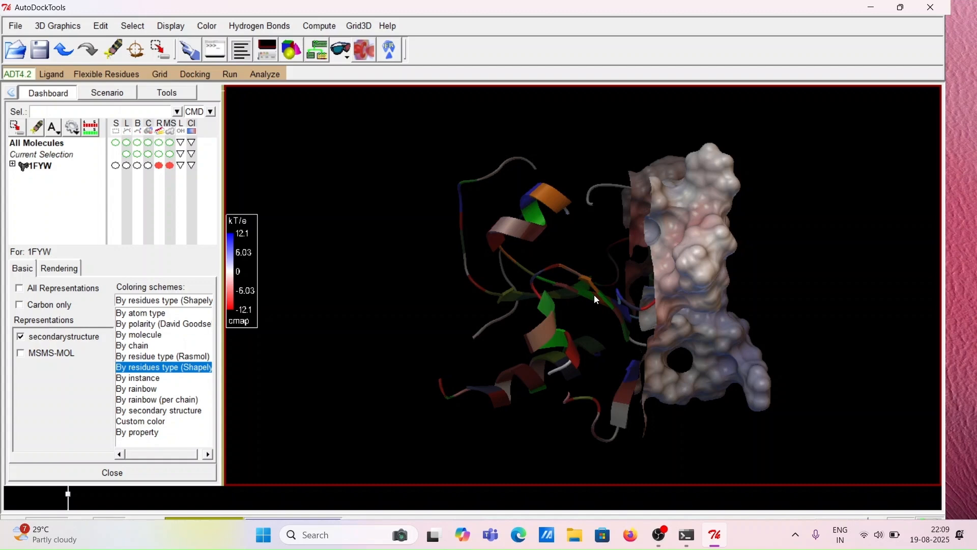
Recolor the secondary structure of 1FYW by rainbow and close the coloring panel
{"action": "middle_click_drag", "start_coordinate": [534, 296], "coordinate": [635, 287]}
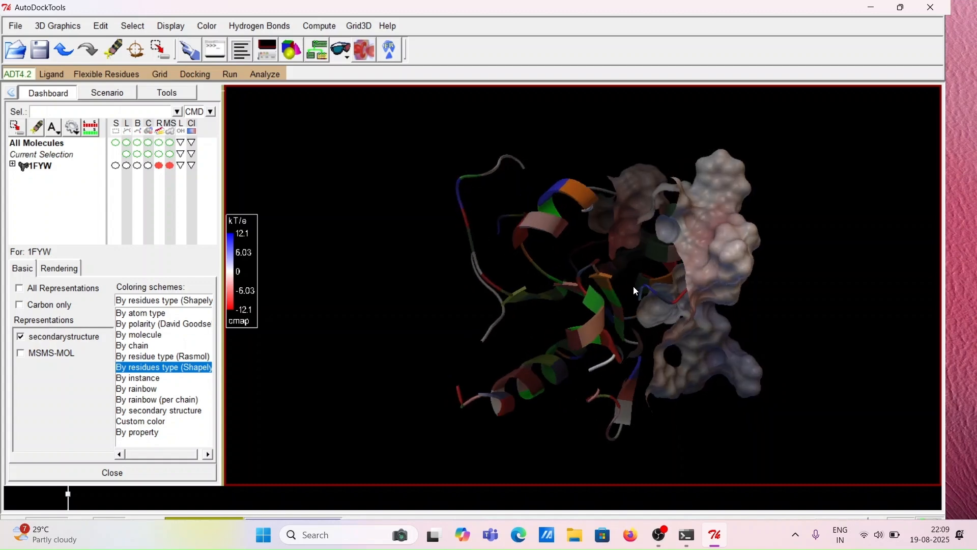
{"action": "left_click", "coordinate": [144, 390]}
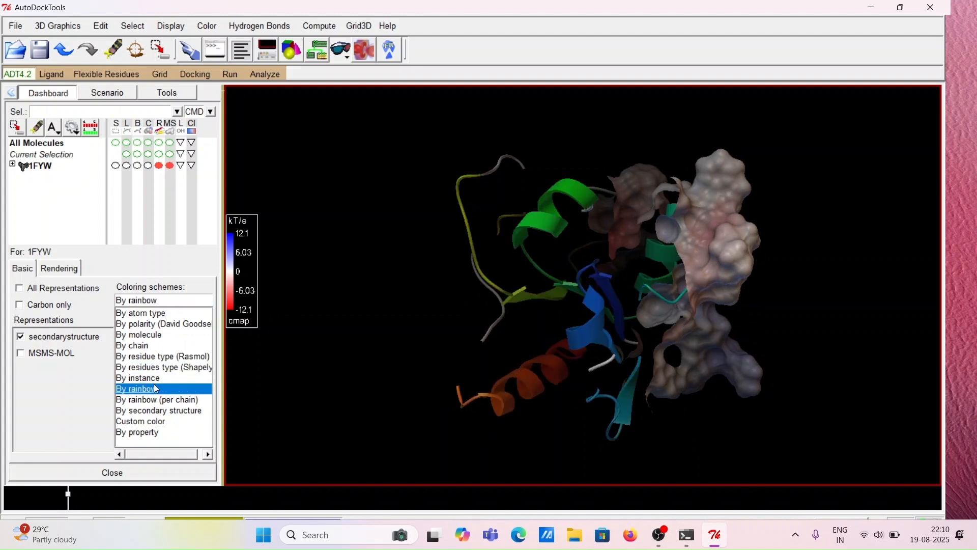
{"action": "left_click_drag", "start_coordinate": [490, 316], "coordinate": [578, 305]}
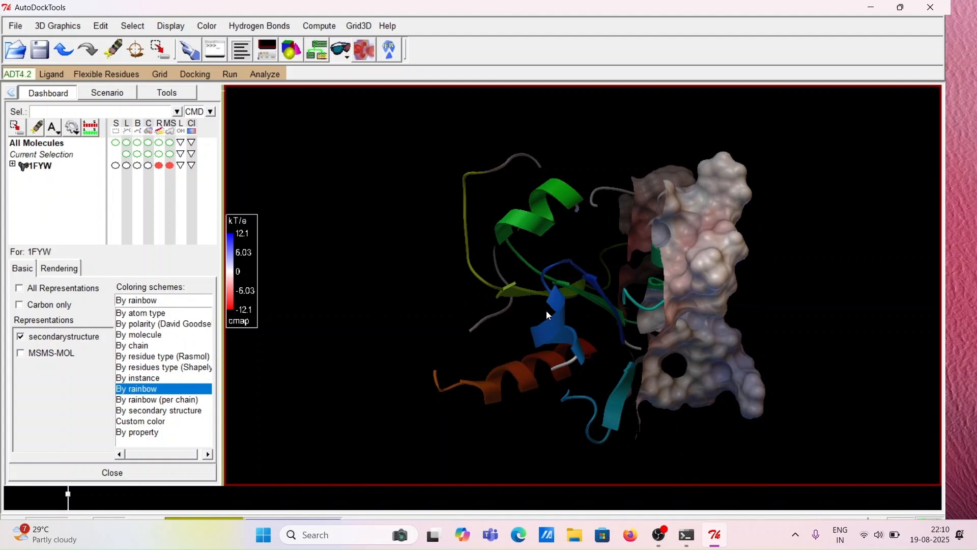
{"action": "left_click", "coordinate": [113, 473]}
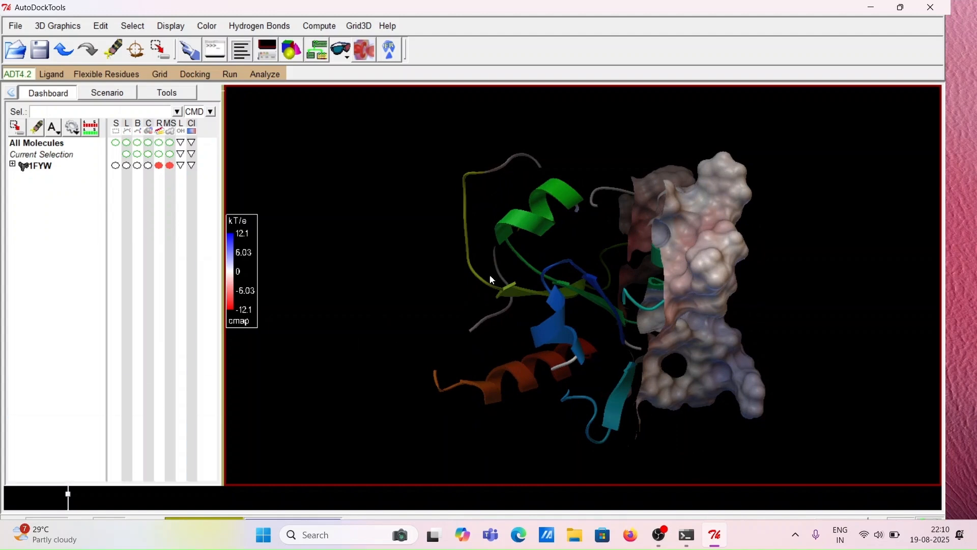
Rotate the electrostatic surface of 1FYW to examine its charge distribution from different sides
{"action": "left_click_drag", "start_coordinate": [491, 277], "coordinate": [522, 289]}
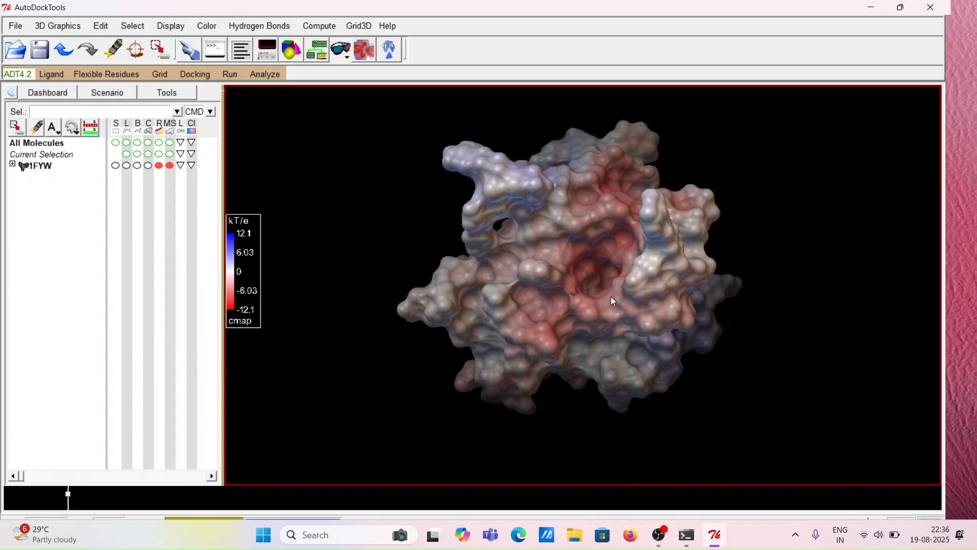
{"action": "left_click_drag", "start_coordinate": [613, 299], "coordinate": [787, 246]}
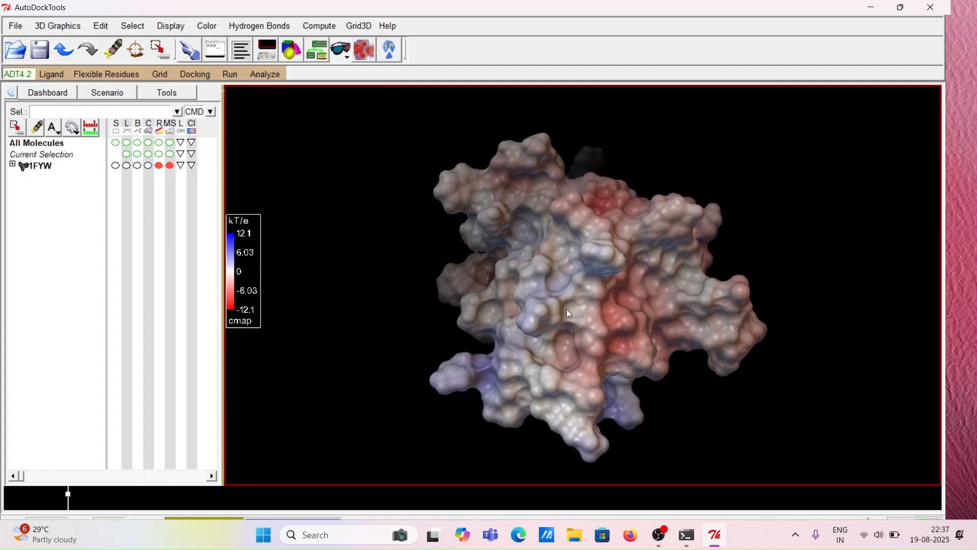
{"action": "left_click_drag", "start_coordinate": [568, 314], "coordinate": [701, 304]}
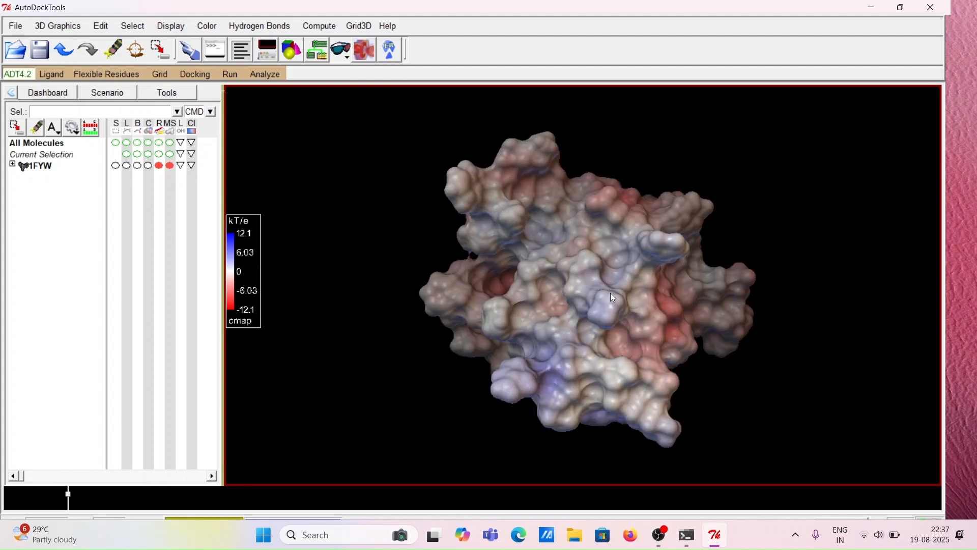
{"action": "left_click_drag", "start_coordinate": [595, 295], "coordinate": [741, 270]}
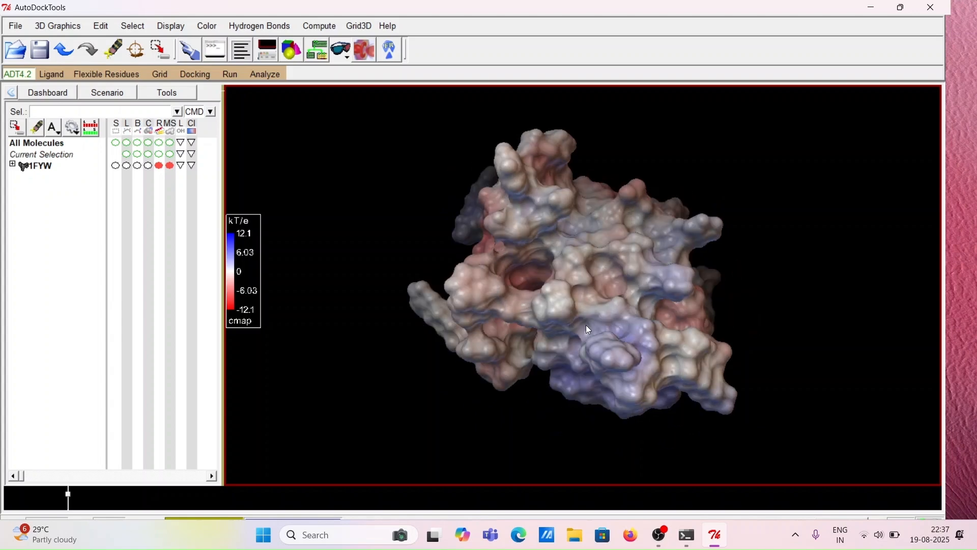
{"action": "left_click_drag", "start_coordinate": [589, 330], "coordinate": [727, 291]}
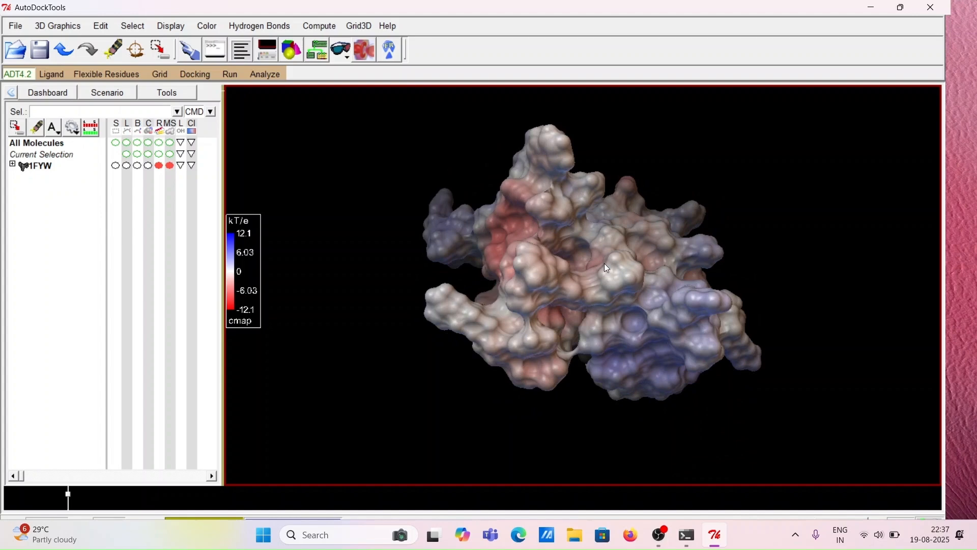
{"action": "left_click_drag", "start_coordinate": [603, 263], "coordinate": [695, 148]}
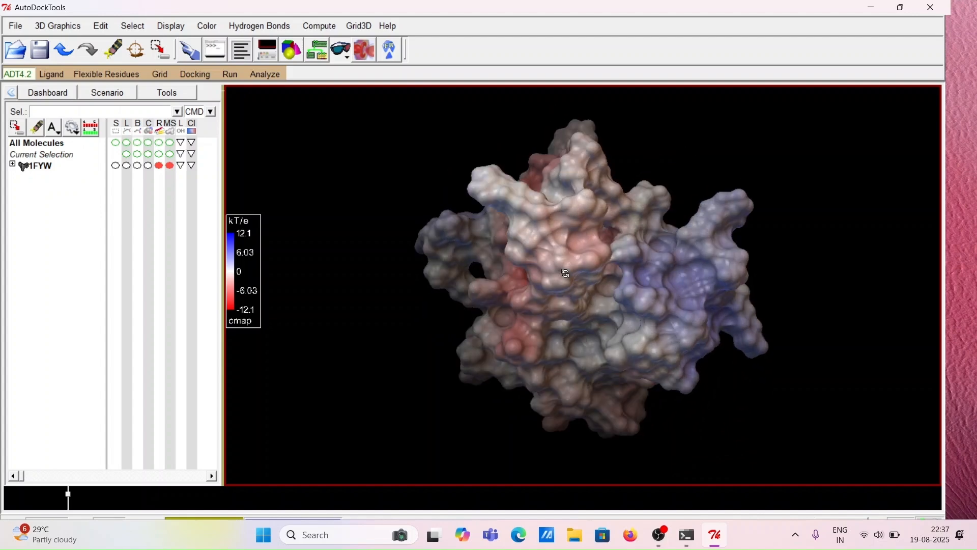
{"action": "left_click_drag", "start_coordinate": [566, 273], "coordinate": [685, 268]}
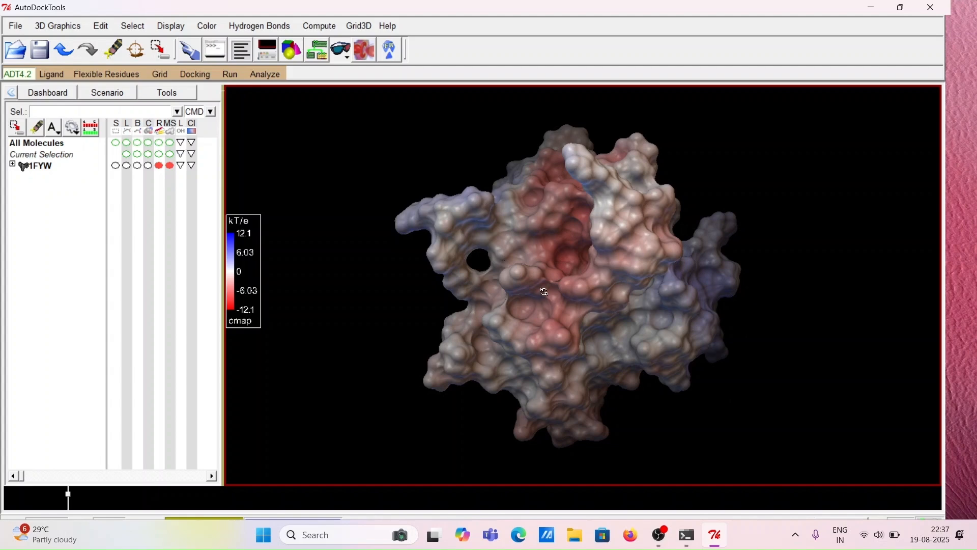
{"action": "left_click_drag", "start_coordinate": [544, 292], "coordinate": [570, 298]}
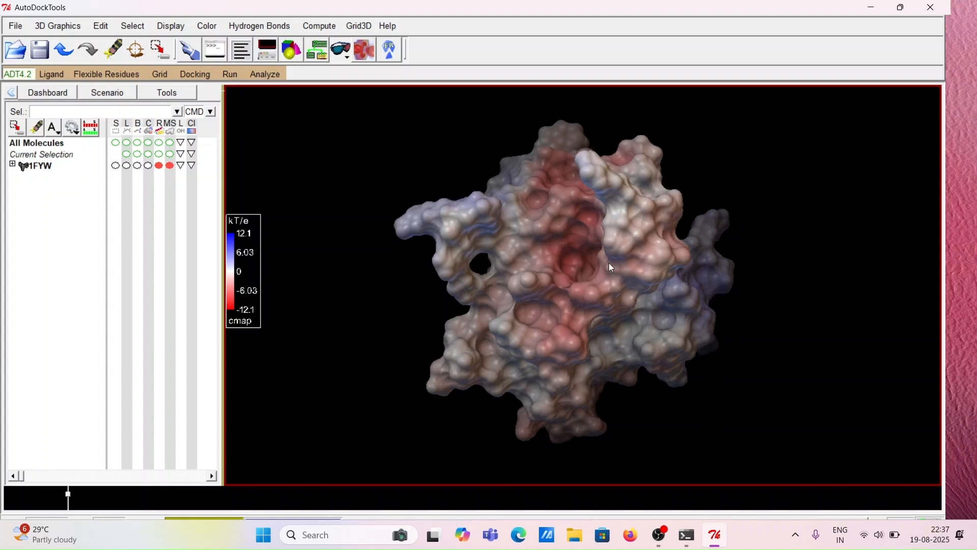
{"action": "left_click_drag", "start_coordinate": [580, 256], "coordinate": [607, 256]}
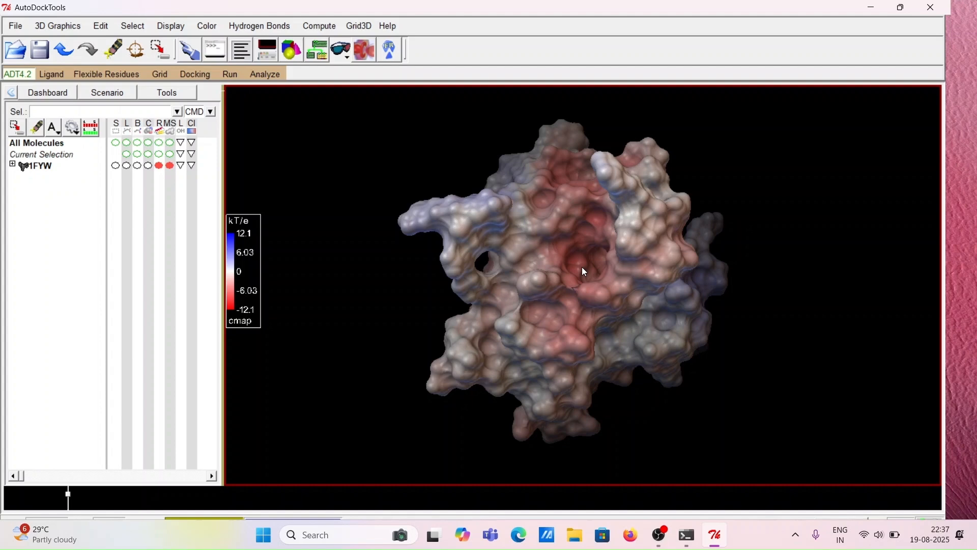
{"action": "left_click_drag", "start_coordinate": [583, 267], "coordinate": [641, 273]}
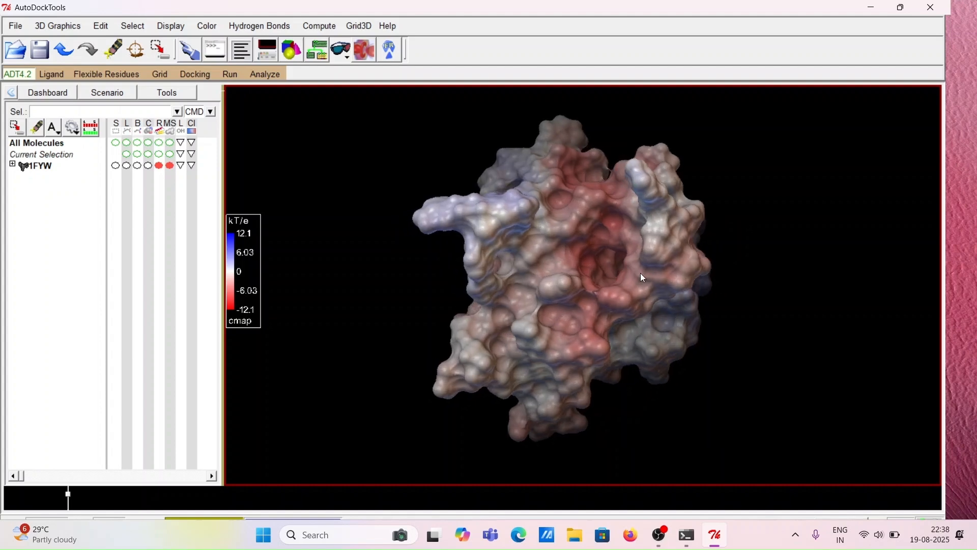
{"action": "left_click_drag", "start_coordinate": [544, 296], "coordinate": [787, 264]}
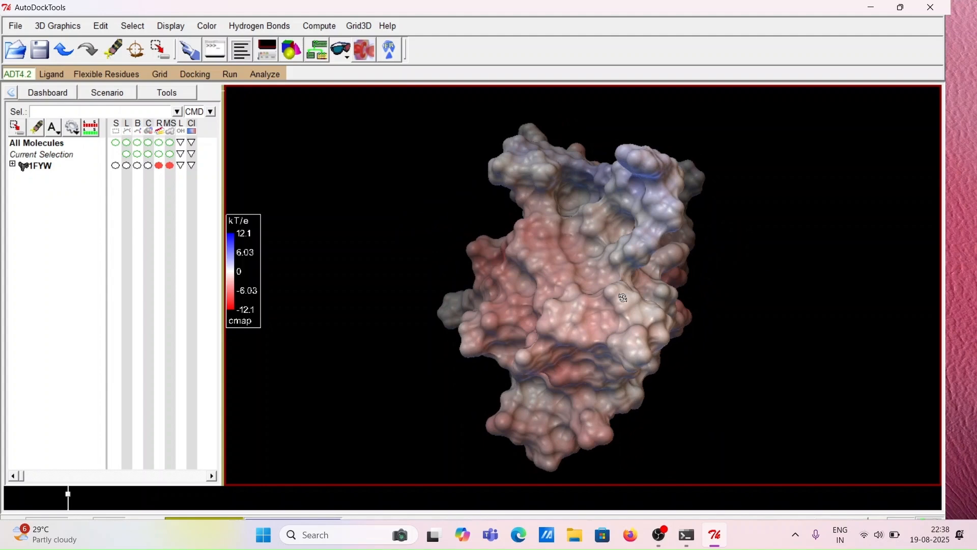
{"action": "left_click_drag", "start_coordinate": [623, 297], "coordinate": [707, 277]}
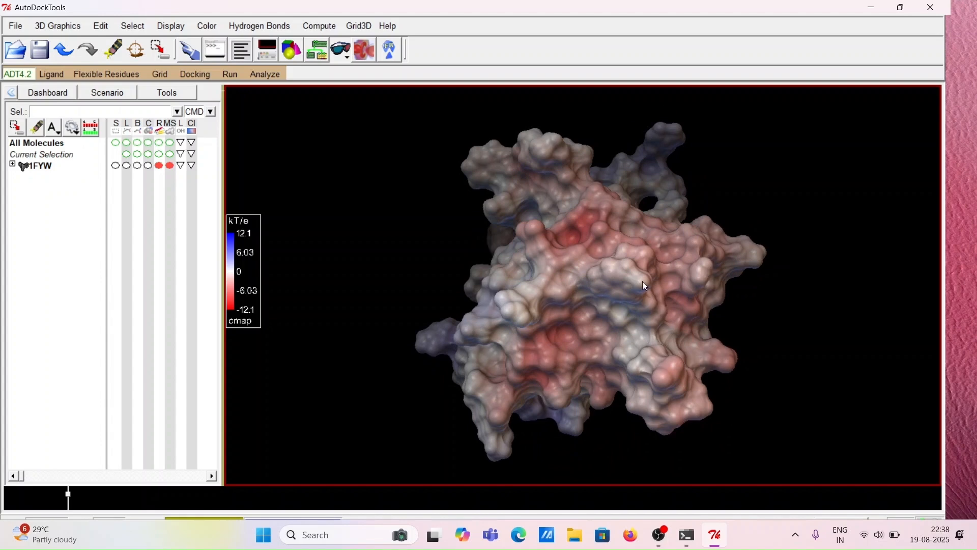
{"action": "left_click_drag", "start_coordinate": [649, 283], "coordinate": [768, 296]}
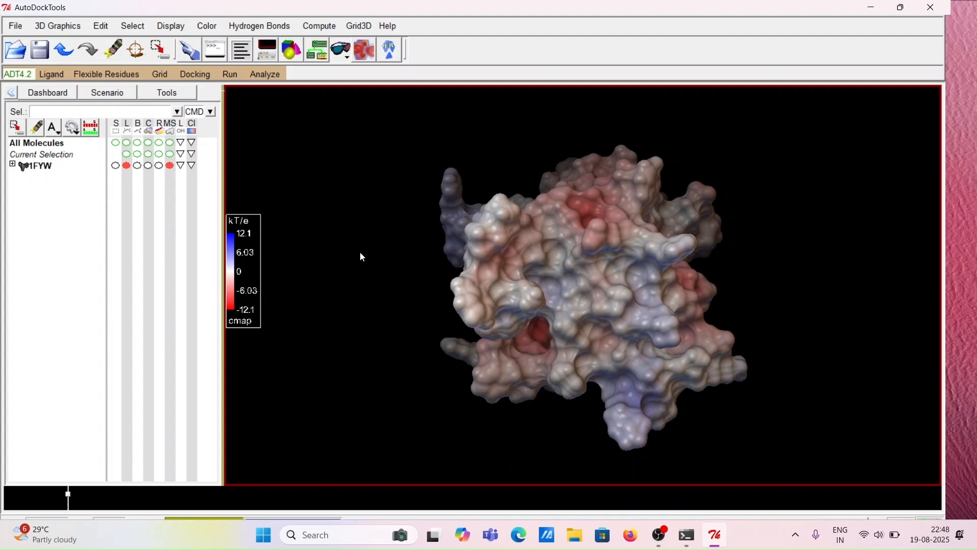
{"action": "left_click_drag", "start_coordinate": [372, 254], "coordinate": [634, 304]}
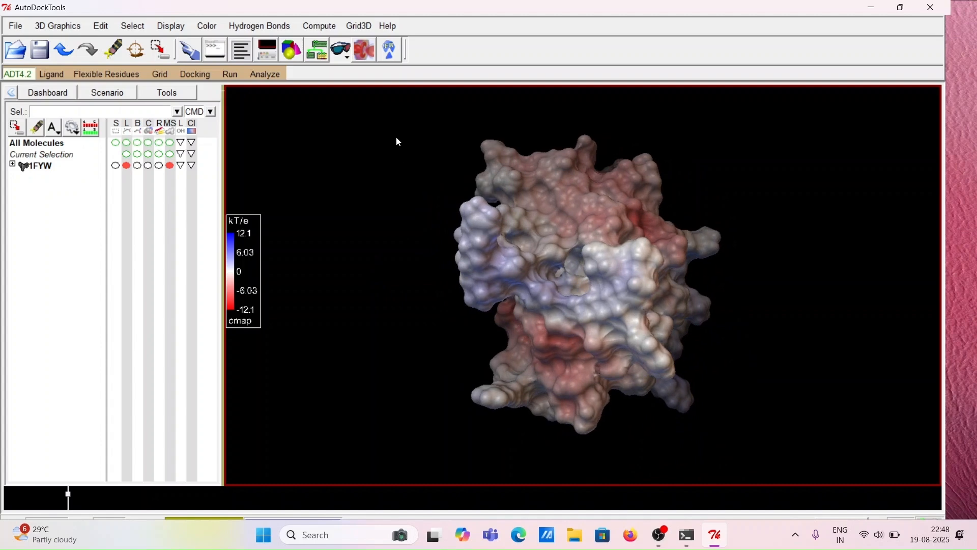
Display orthogonal slices of the electrostatic potential through 1FYW and rotate to view them
{"action": "left_click", "coordinate": [325, 29]}
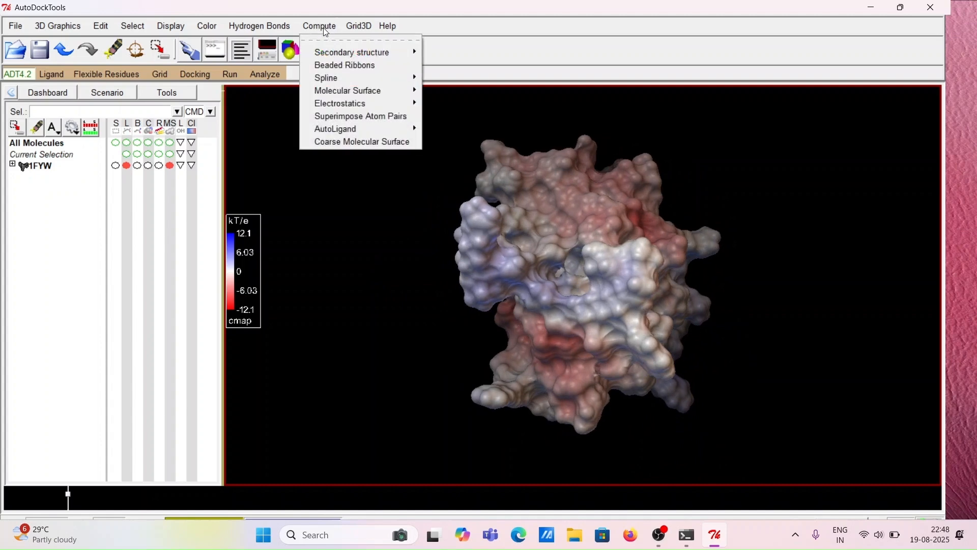
{"action": "mouse_move", "coordinate": [343, 107]}
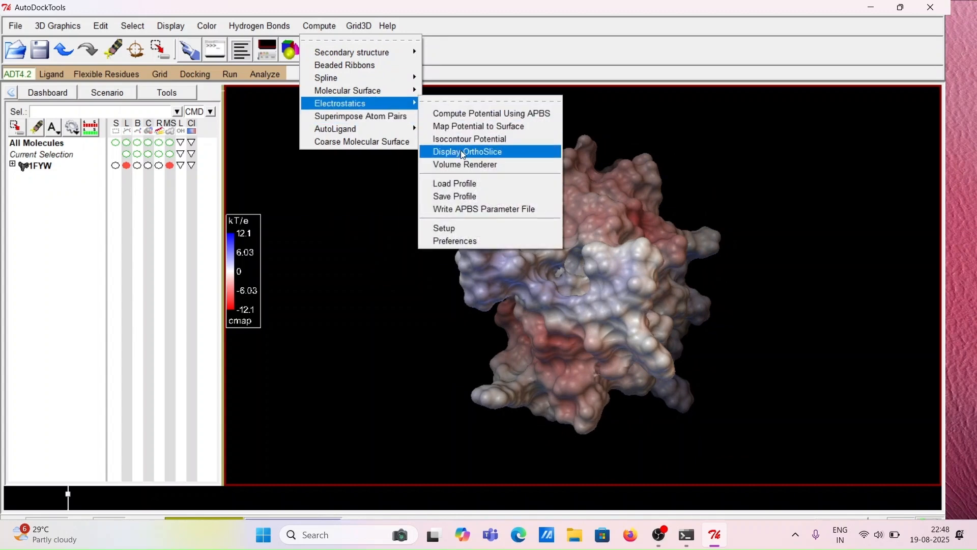
{"action": "left_click", "coordinate": [462, 151]}
{"action": "left_click", "coordinate": [633, 270]}
{"action": "left_click_drag", "start_coordinate": [633, 270], "coordinate": [488, 271]}
{"action": "middle_click_drag", "start_coordinate": [417, 254], "coordinate": [603, 214]}
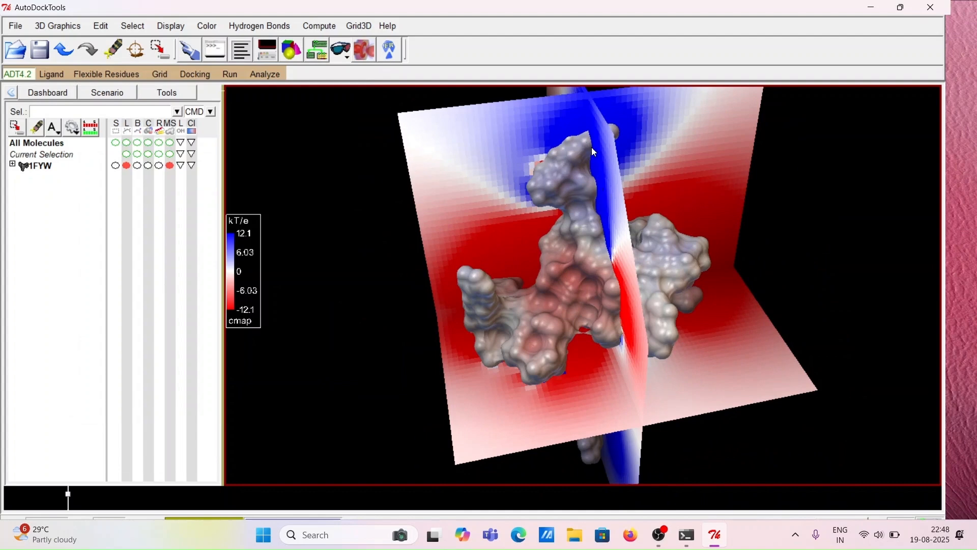
{"action": "middle_click_drag", "start_coordinate": [597, 157], "coordinate": [572, 239]}
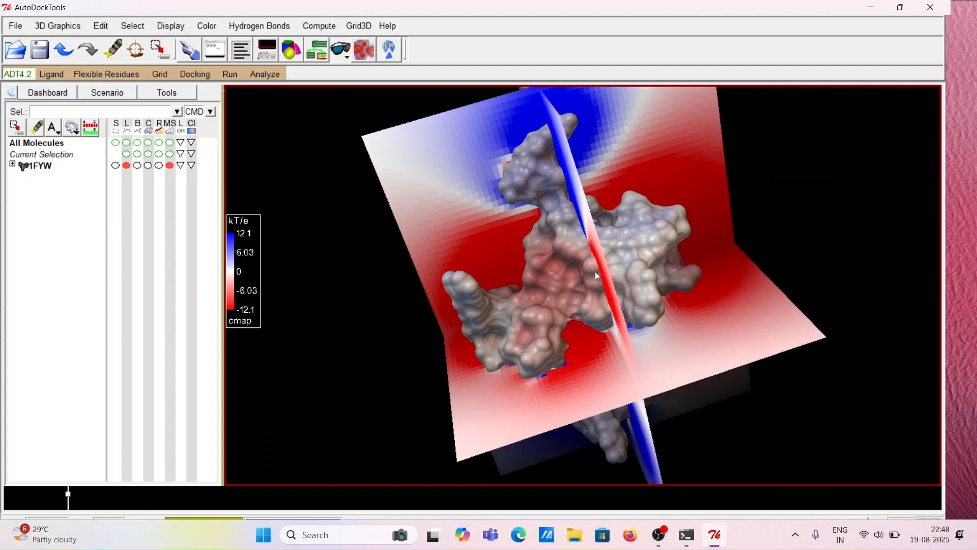
Move the orthoslices to X 22, Y 42 and Z 46 in the grid rendering panel, then dismiss it
{"action": "left_click", "coordinate": [366, 51]}
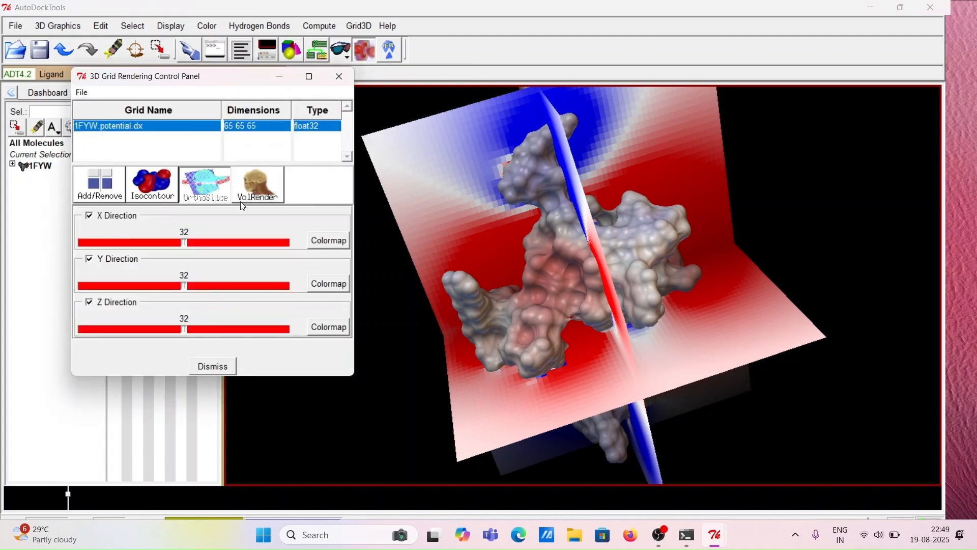
{"action": "left_click_drag", "start_coordinate": [188, 247], "coordinate": [152, 247]}
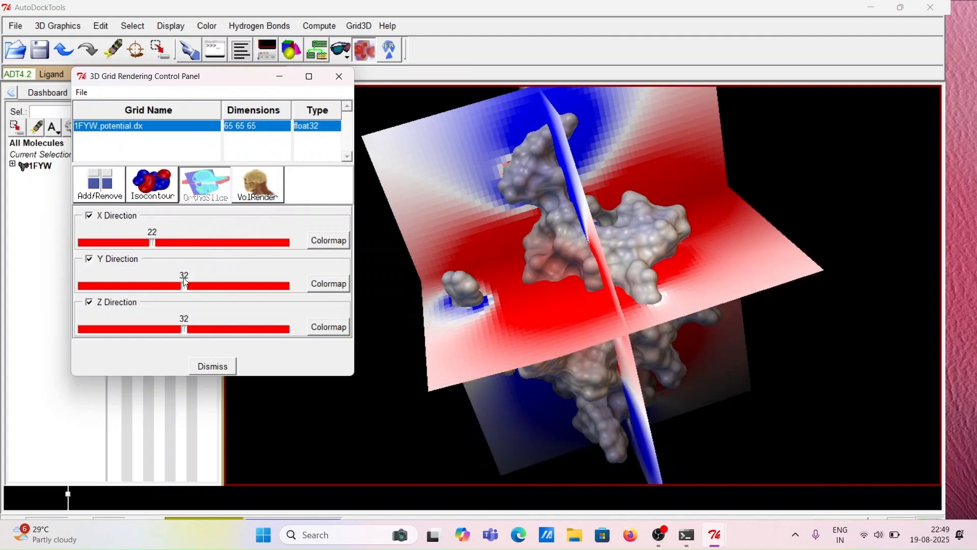
{"action": "left_click_drag", "start_coordinate": [186, 283], "coordinate": [219, 293]}
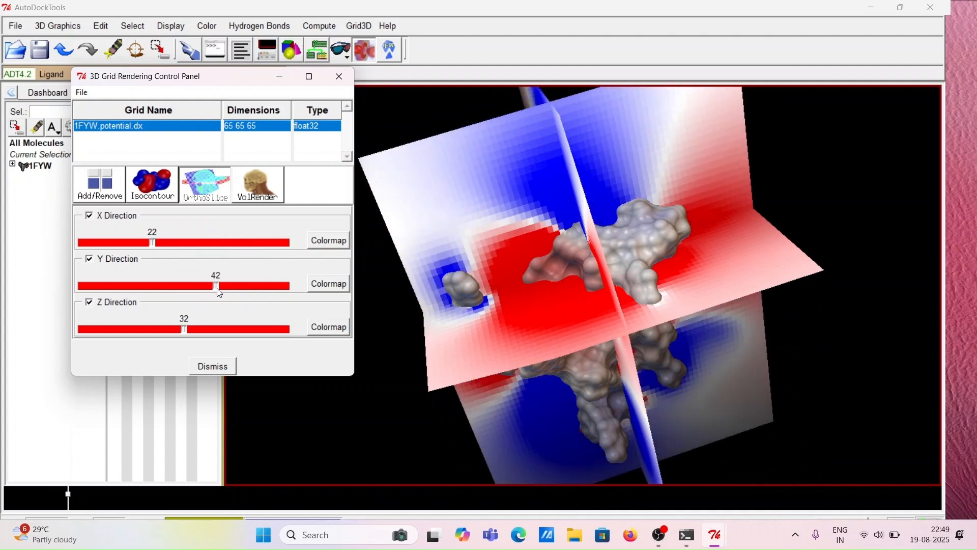
{"action": "left_click_drag", "start_coordinate": [184, 330], "coordinate": [228, 335]}
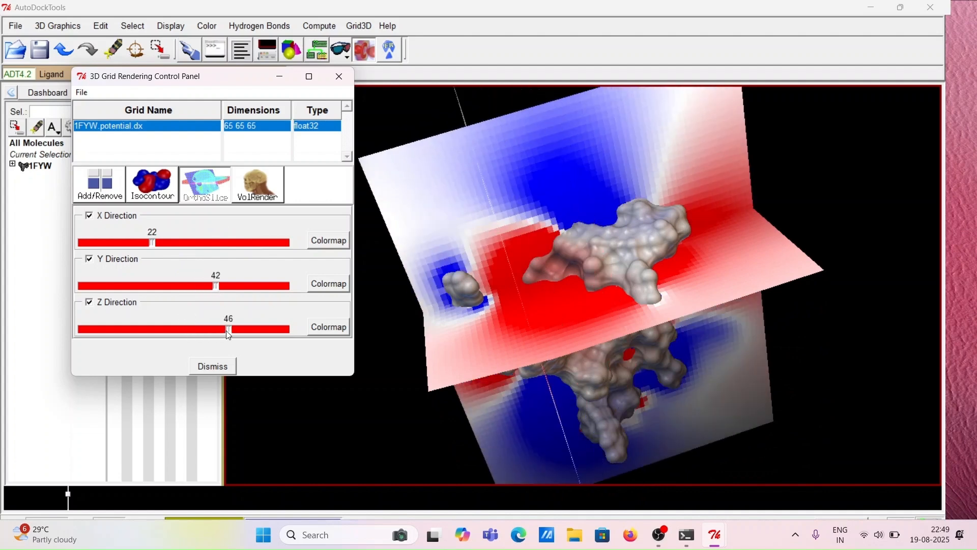
{"action": "left_click", "coordinate": [214, 364]}
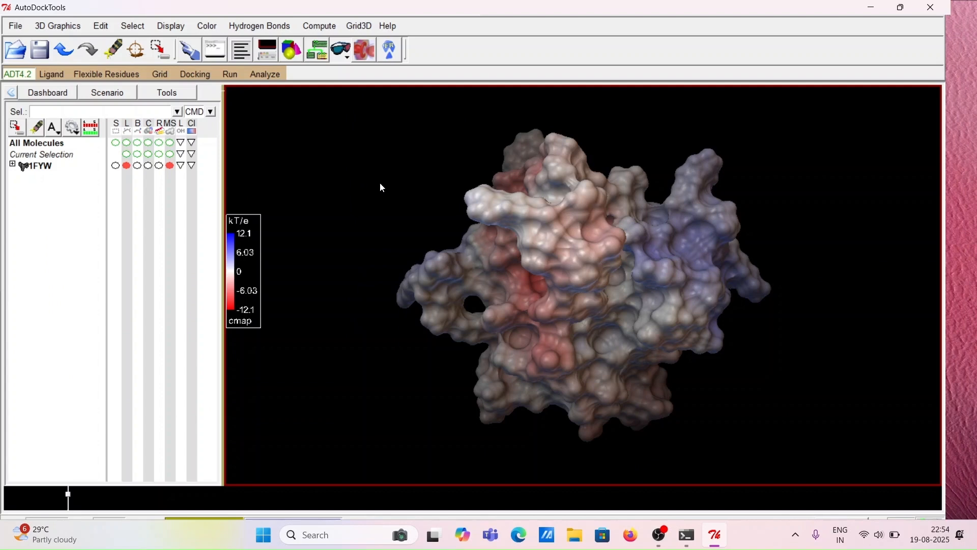
Display the isocontour potential of 1FYW and rotate the blue and red isocontours to view them
{"action": "left_click_drag", "start_coordinate": [480, 261], "coordinate": [429, 277]}
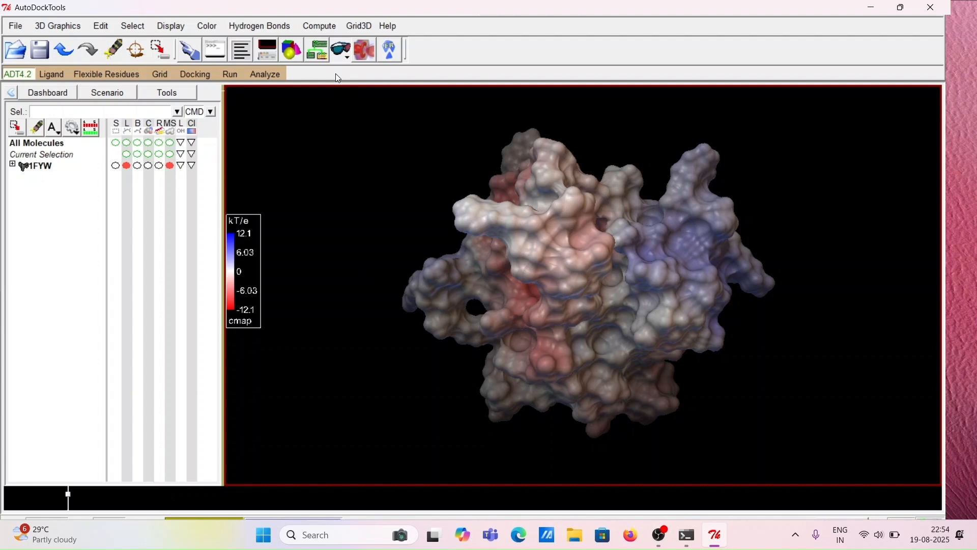
{"action": "left_click", "coordinate": [320, 26]}
{"action": "mouse_move", "coordinate": [379, 108]}
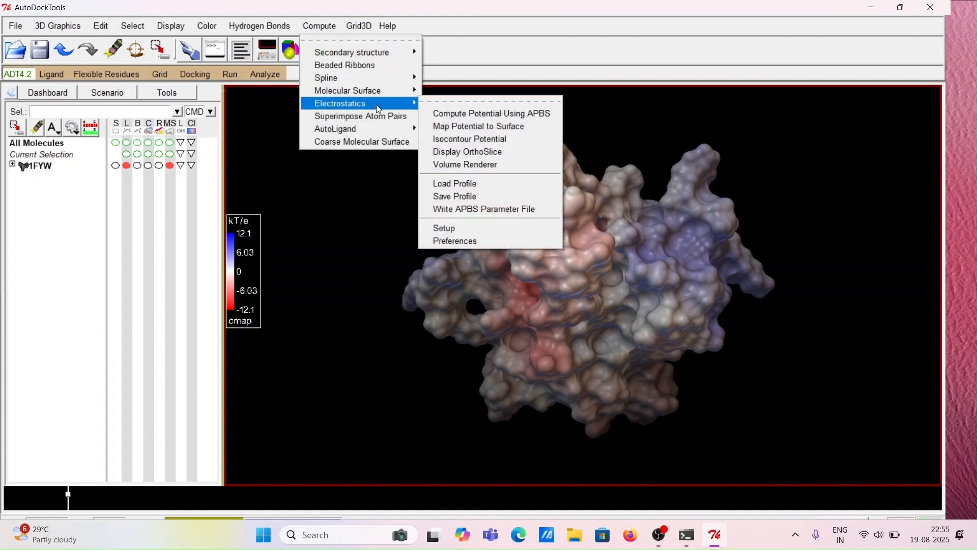
{"action": "left_click", "coordinate": [459, 138]}
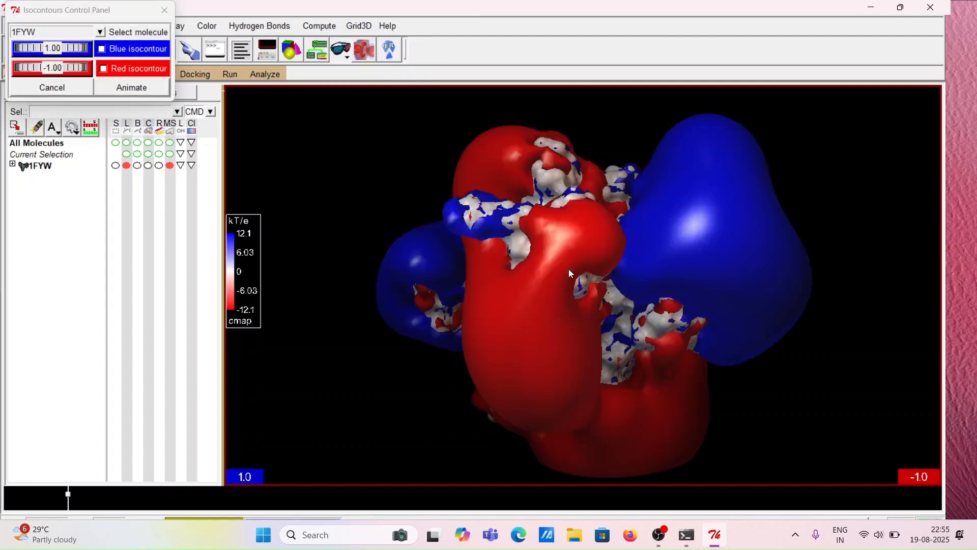
{"action": "left_click_drag", "start_coordinate": [569, 268], "coordinate": [527, 200]}
{"action": "left_click_drag", "start_coordinate": [486, 255], "coordinate": [435, 239]}
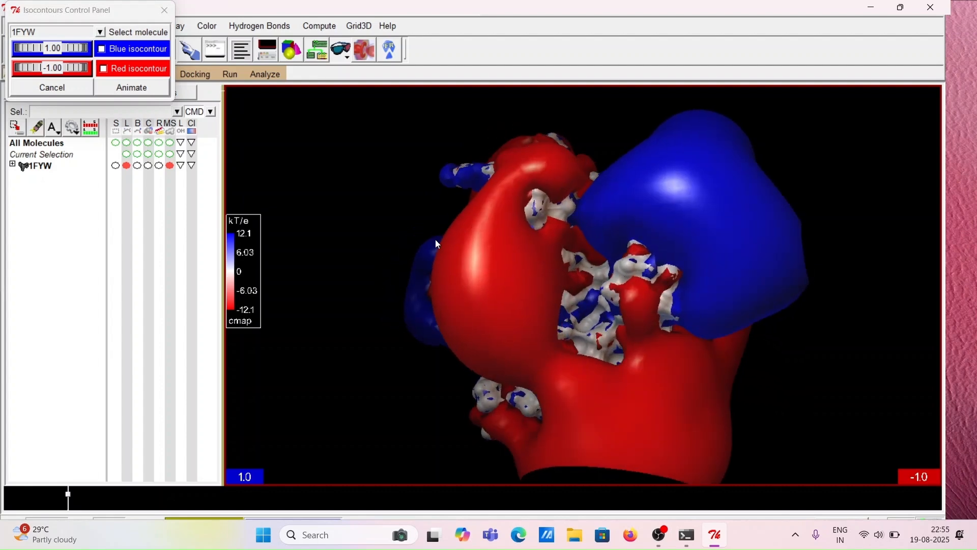
{"action": "left_click_drag", "start_coordinate": [574, 237], "coordinate": [634, 254]}
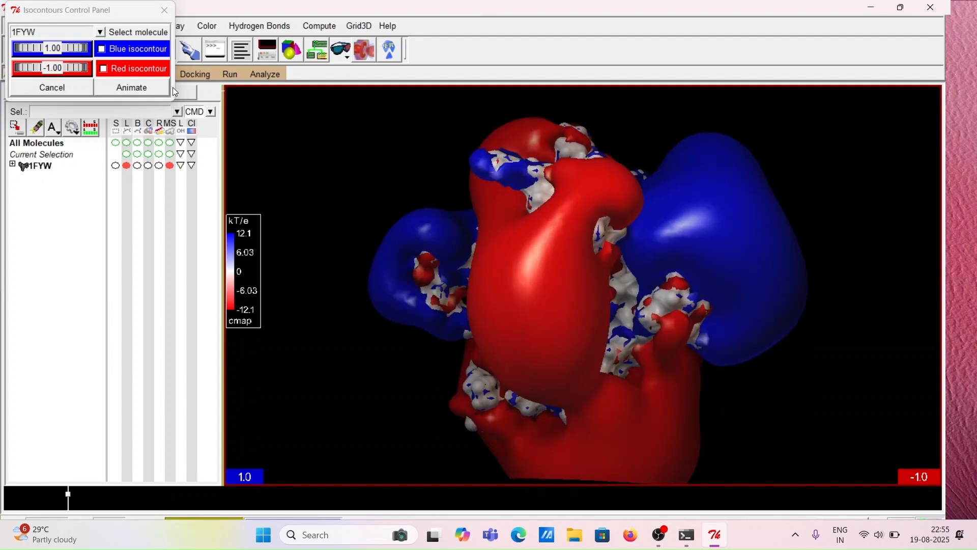
Animate the isocontours and rotate the resulting surface to inspect it
{"action": "left_click", "coordinate": [137, 89]}
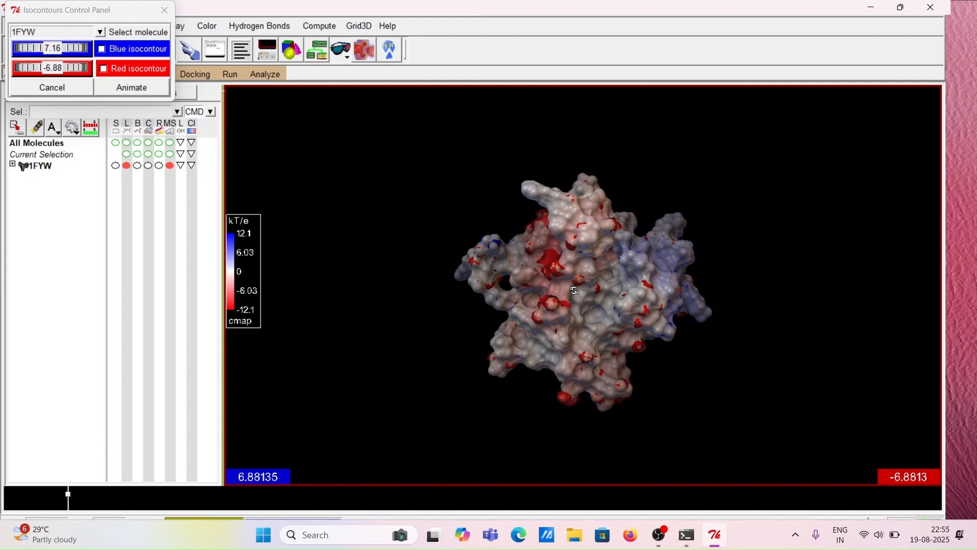
{"action": "left_click_drag", "start_coordinate": [573, 290], "coordinate": [596, 303]}
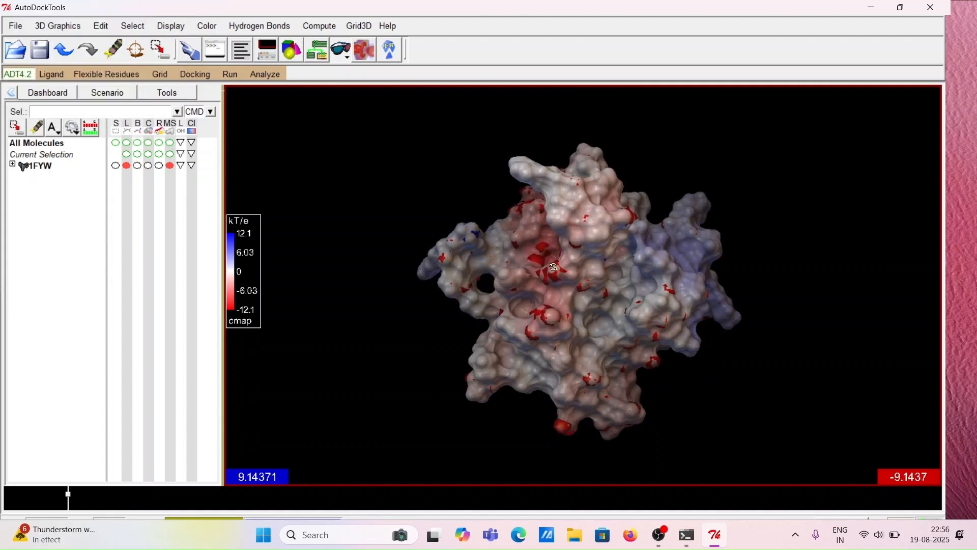
{"action": "left_click_drag", "start_coordinate": [624, 303], "coordinate": [739, 309]}
{"action": "left_click_drag", "start_coordinate": [634, 293], "coordinate": [805, 283]}
{"action": "left_click_drag", "start_coordinate": [627, 273], "coordinate": [822, 262]}
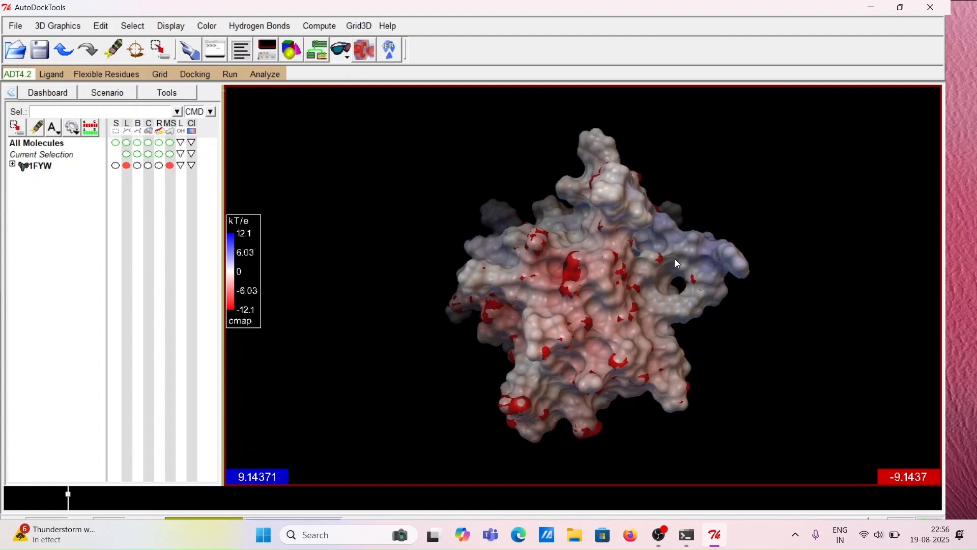
{"action": "left_click_drag", "start_coordinate": [629, 270], "coordinate": [920, 265]}
{"action": "left_click_drag", "start_coordinate": [637, 266], "coordinate": [835, 307]}
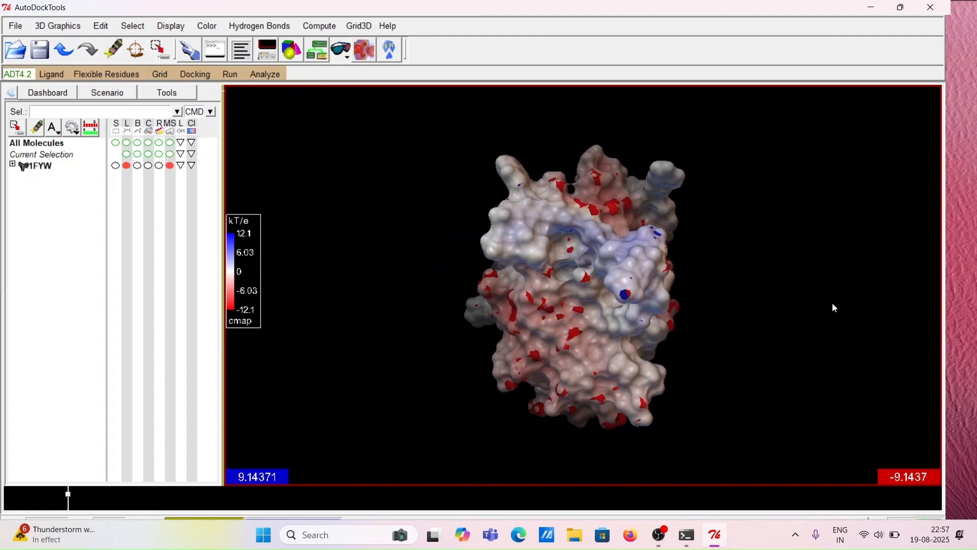